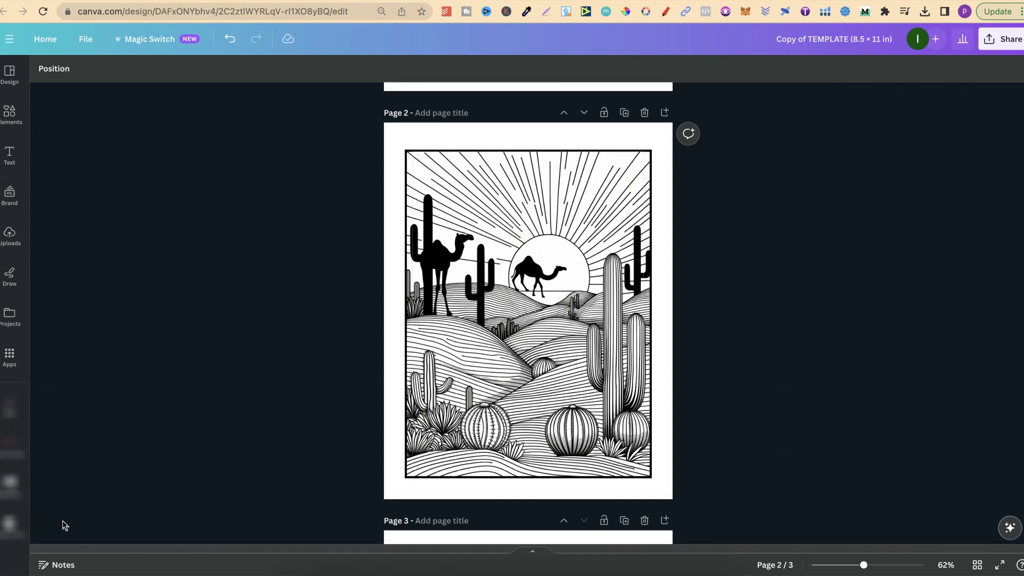
- Switch GPT-4 to DALL·E 3 (Beta) mode and return to the new ChatGPT chat page
click(590, 43)
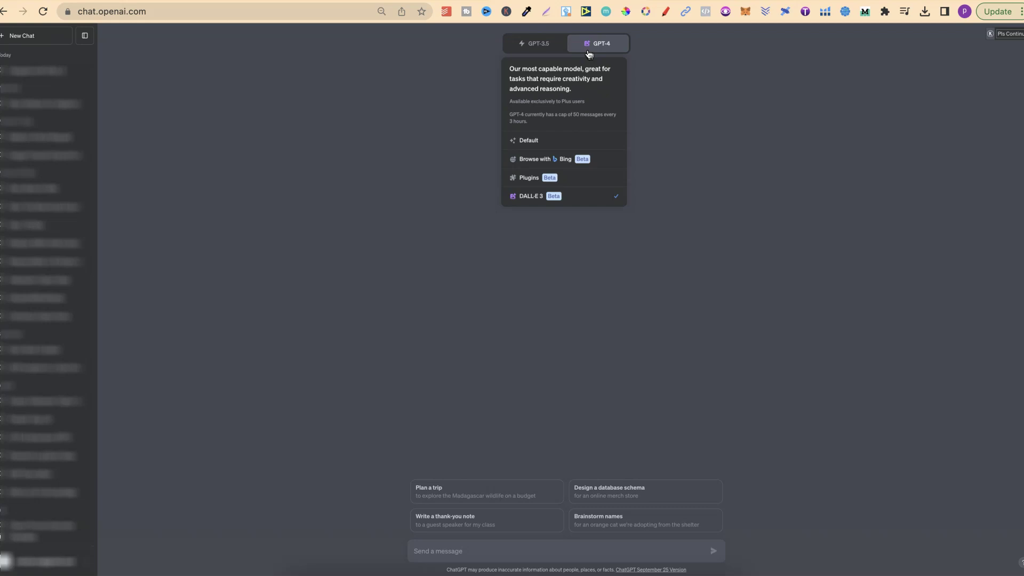
click(568, 197)
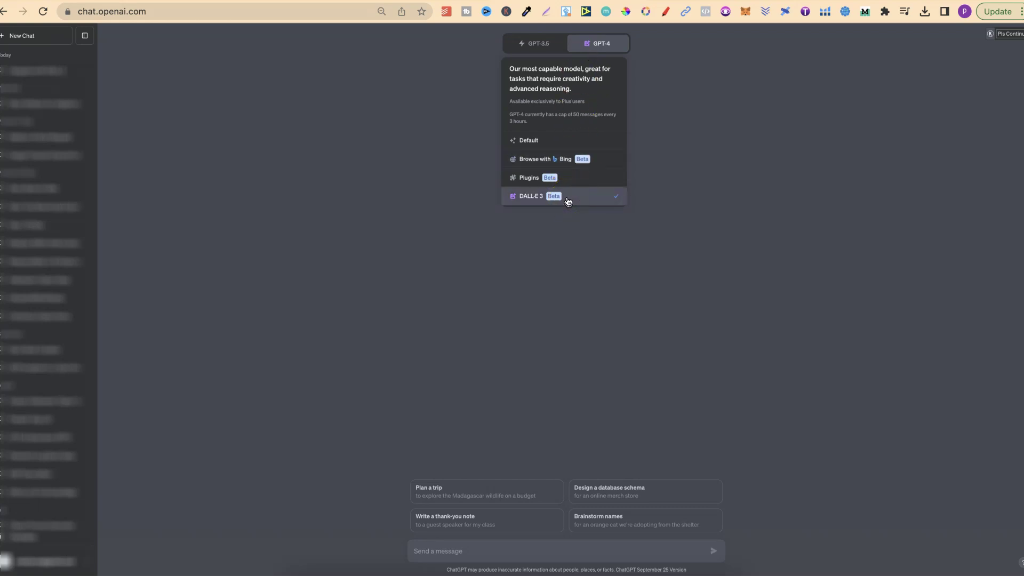
click(501, 238)
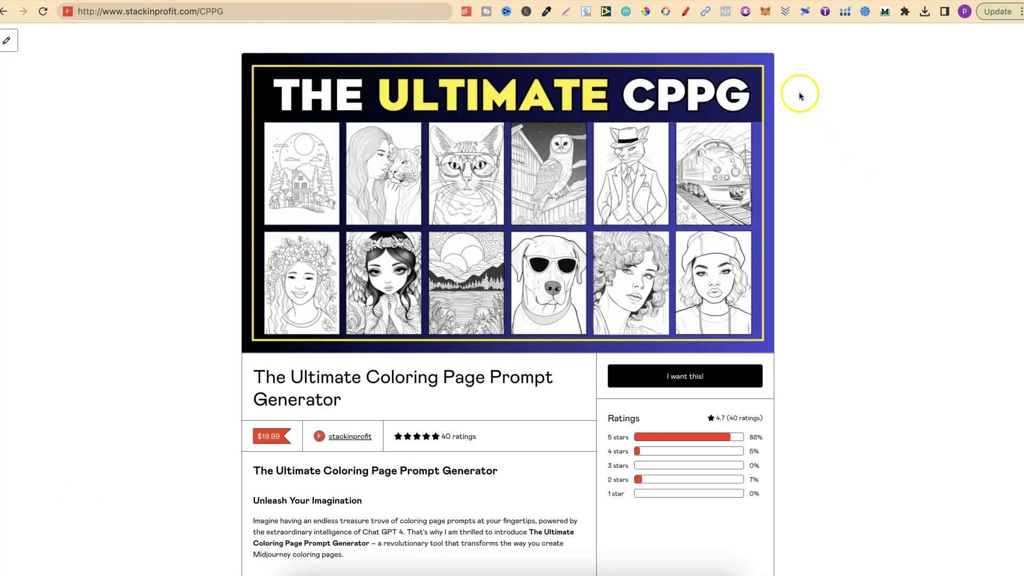
click(703, 1)
mouse_move(587, 49)
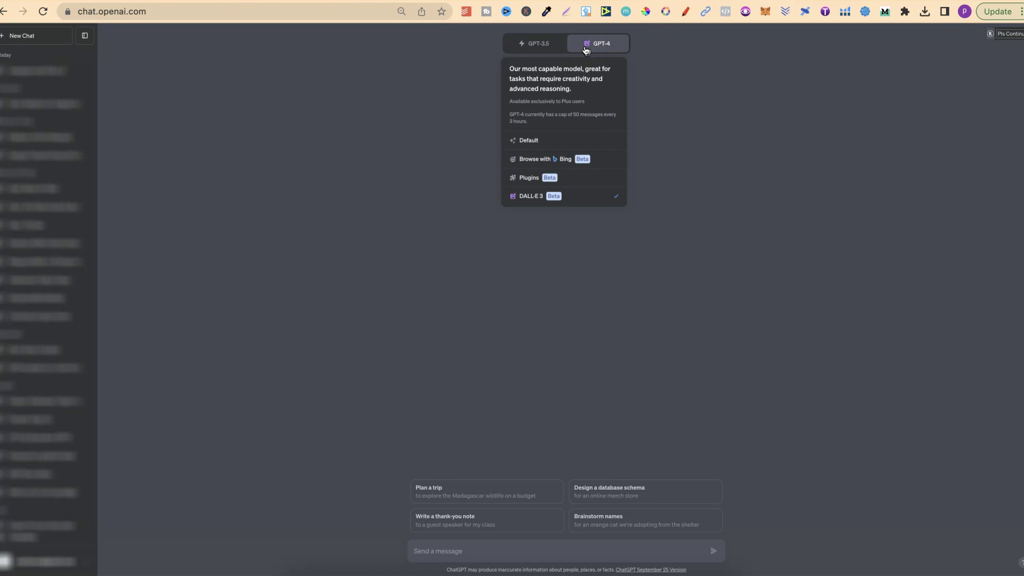
- Choose DALL·E 3 (Beta) from the GPT-4 model dropdown
click(564, 199)
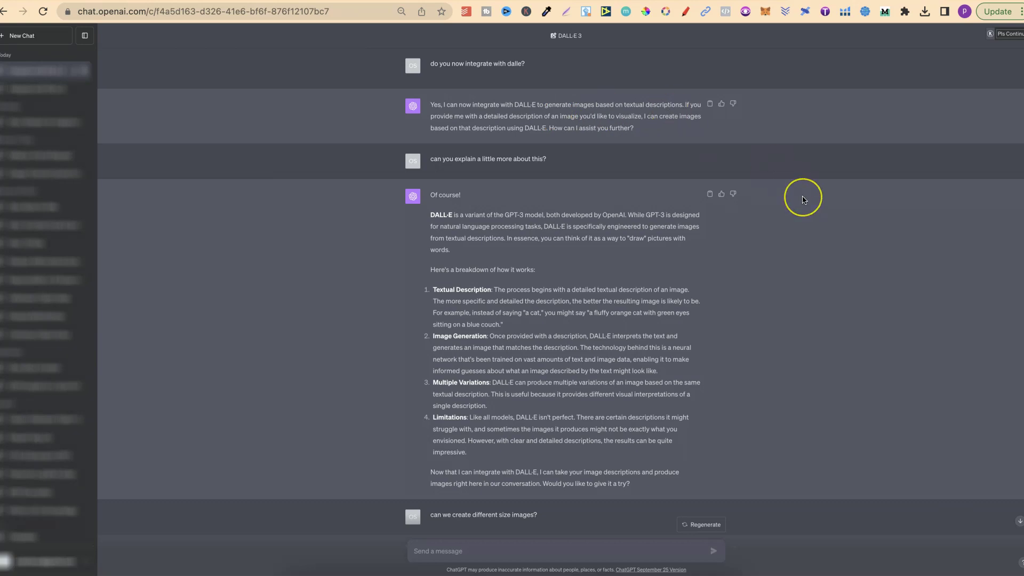
scroll(801, 199, down, 3)
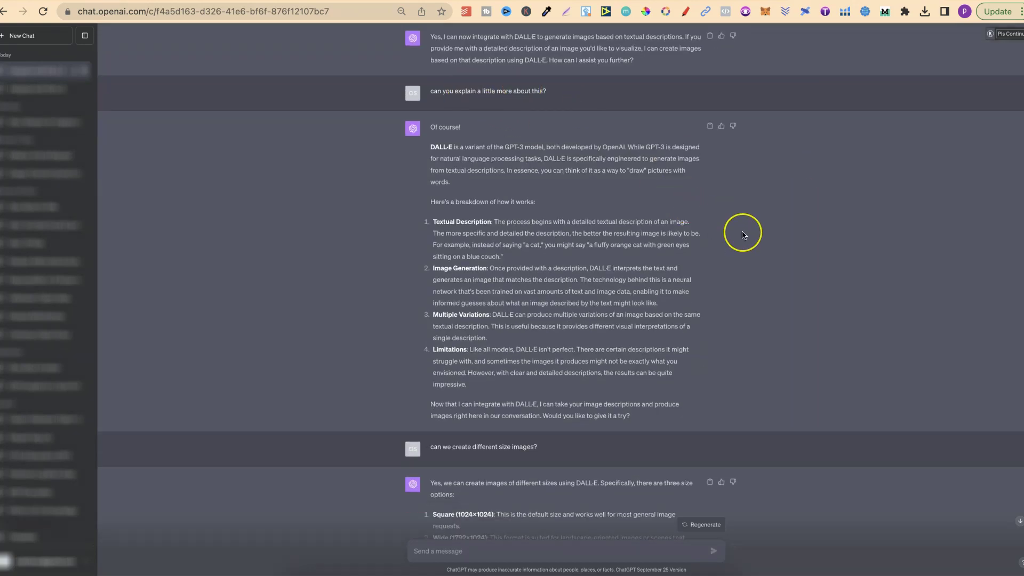
scroll(743, 231, down, 2)
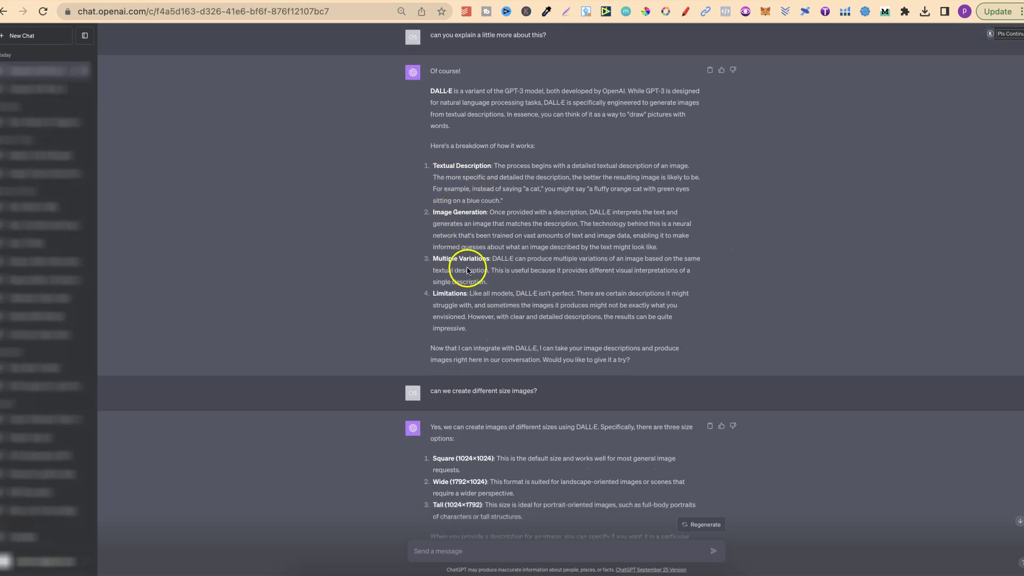
scroll(829, 280, down, 2)
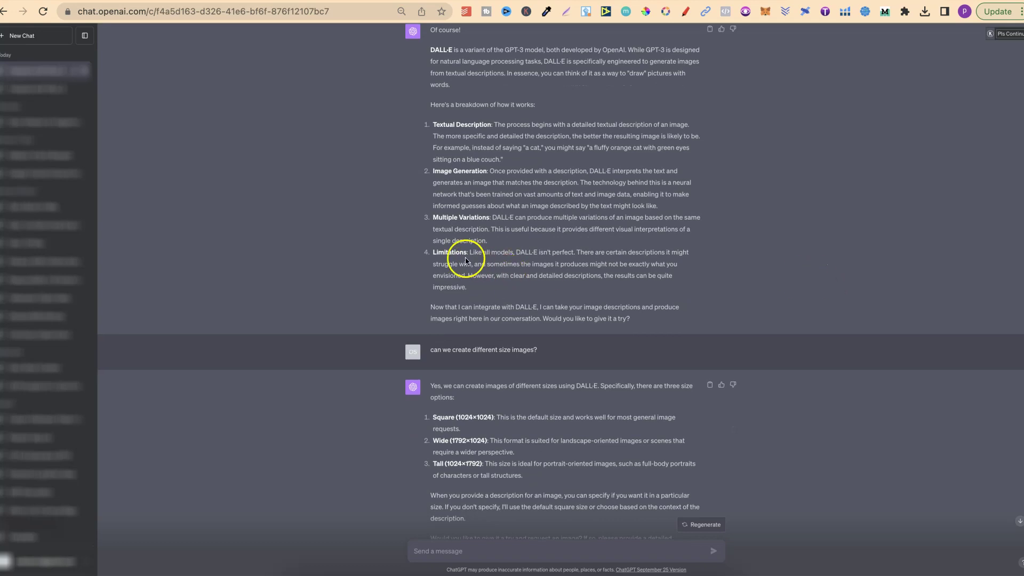
scroll(816, 280, down, 5)
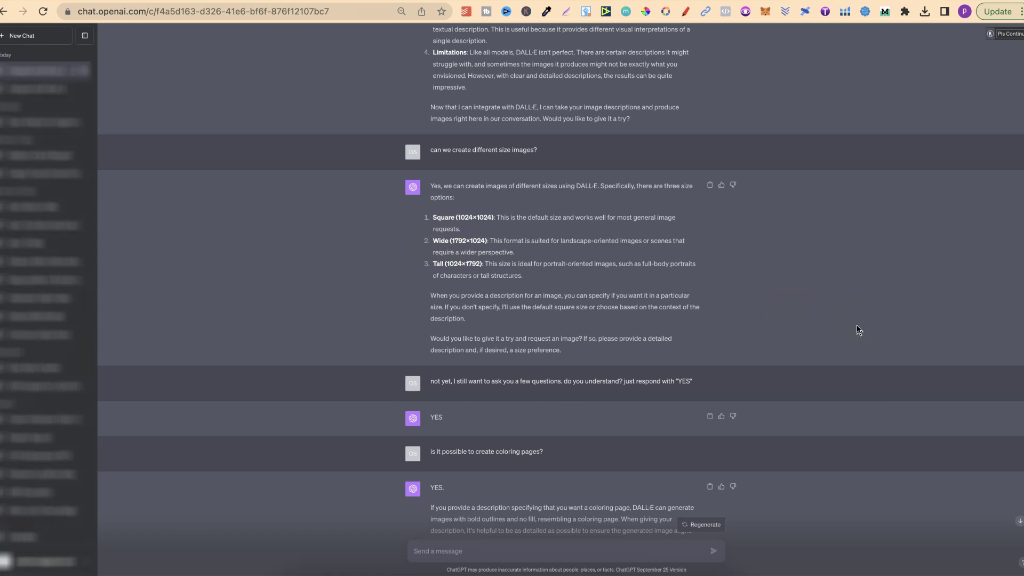
scroll(857, 331, down, 3)
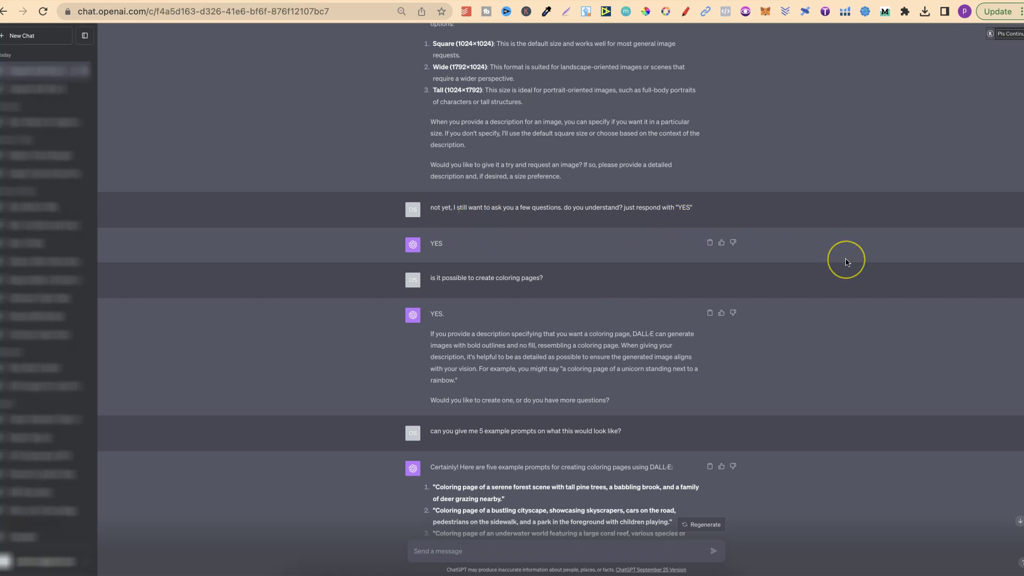
scroll(847, 258, down, 2)
scroll(846, 259, down, 2)
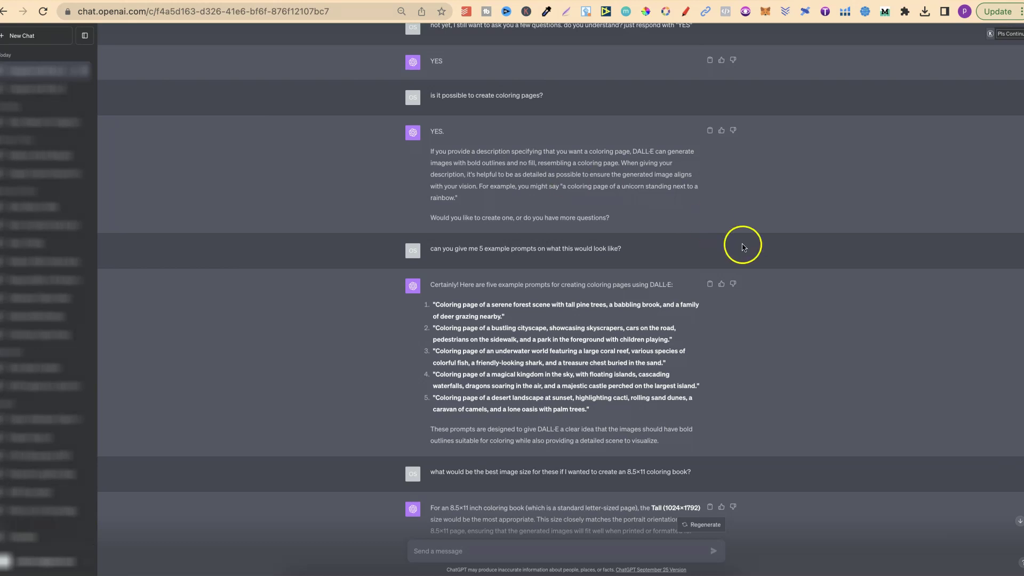
- Scroll down and select all five example coloring-page prompts
scroll(779, 317, down, 3)
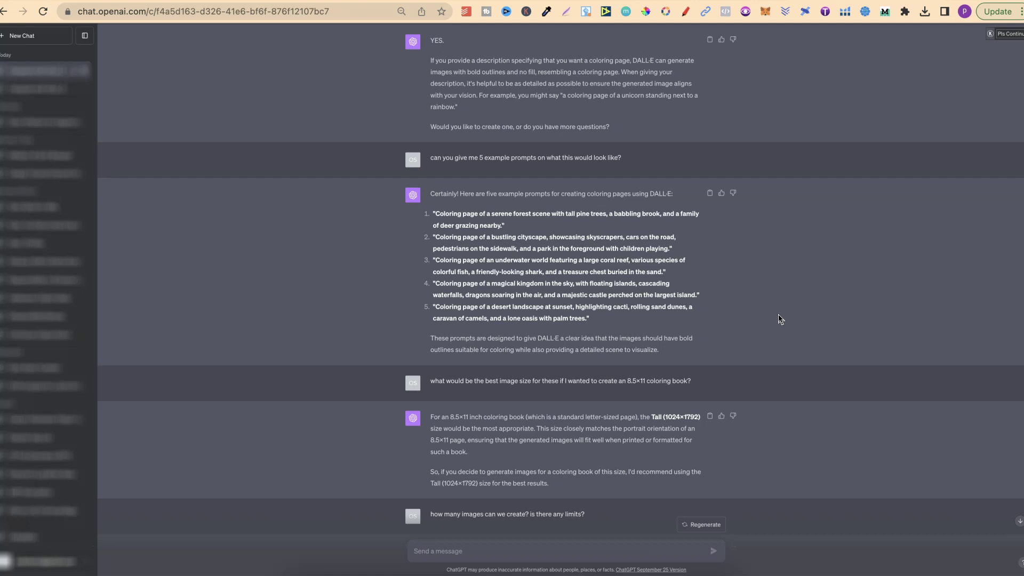
scroll(779, 315, down, 2)
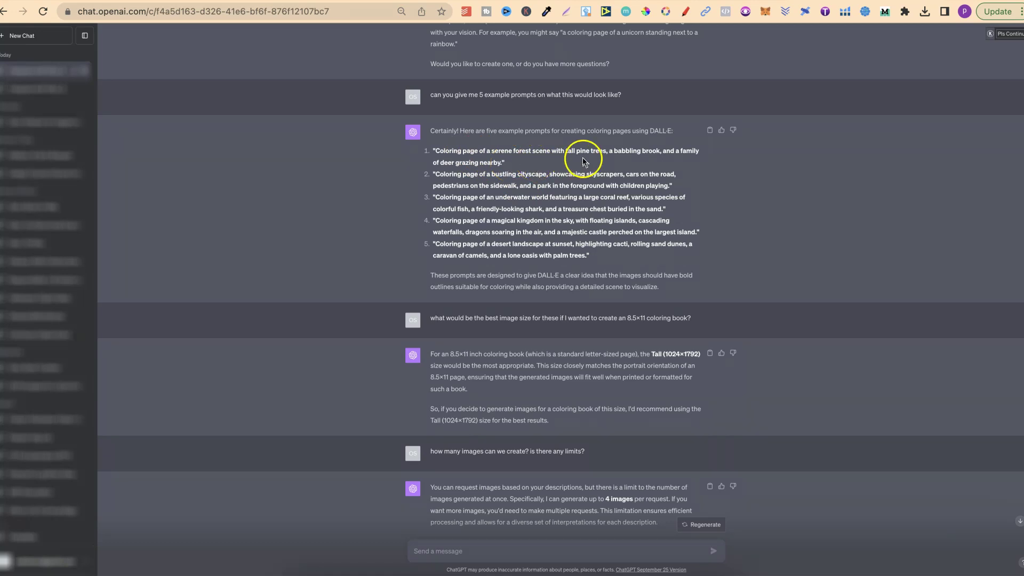
click(435, 149)
drag(435, 149, 590, 257)
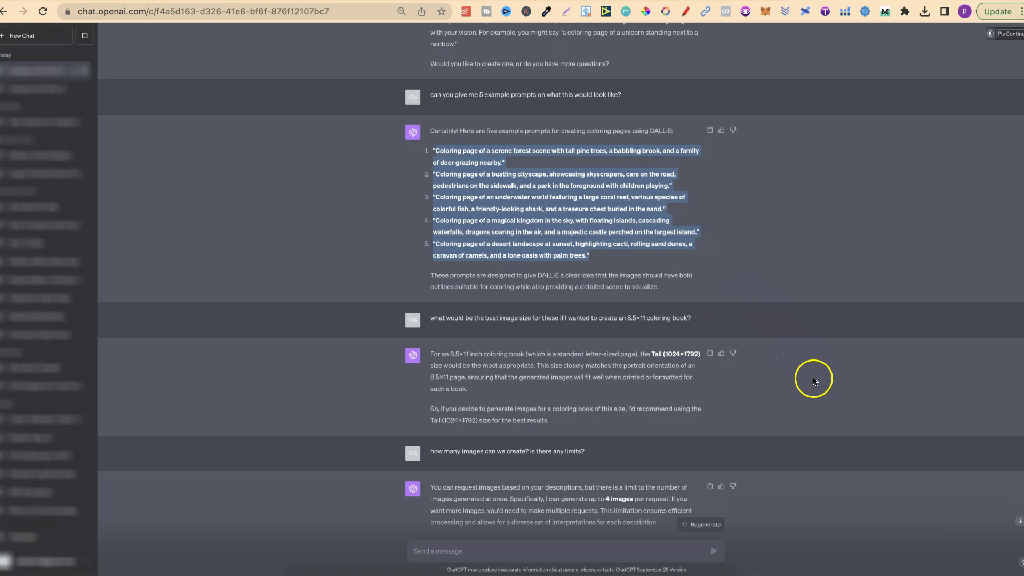
- Select the recommended 'Tall (1024×1792)' size in the next reply
scroll(811, 378, down, 2)
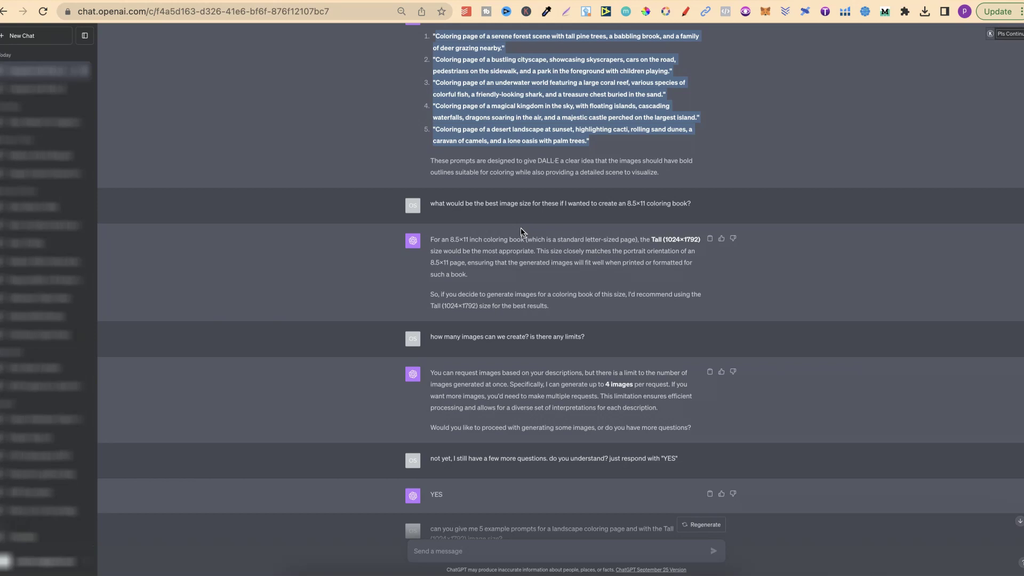
click(652, 241)
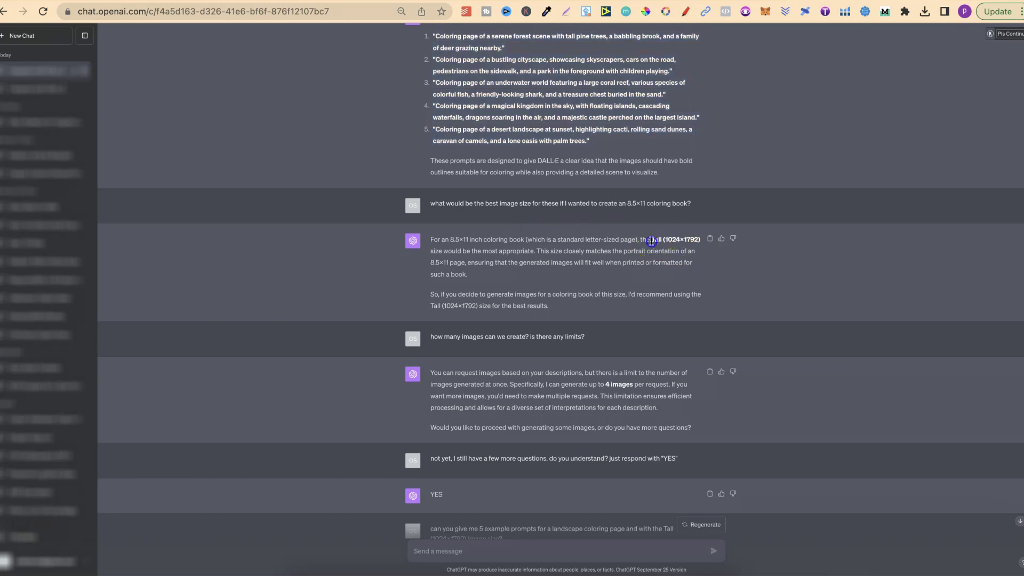
drag(651, 241, 701, 241)
scroll(868, 342, down, 3)
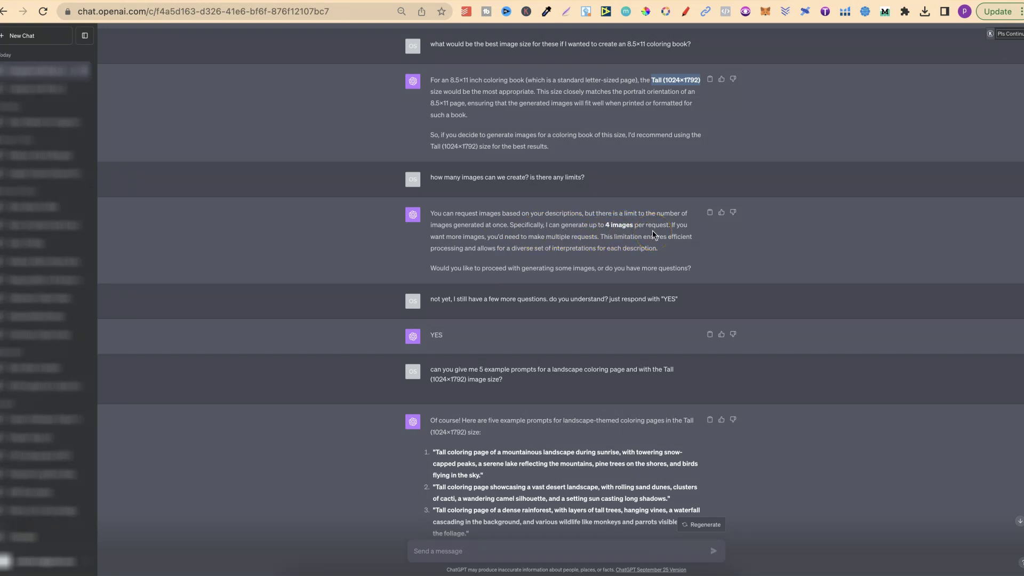
- Select the list of five landscape coloring-page prompts
scroll(806, 335, down, 5)
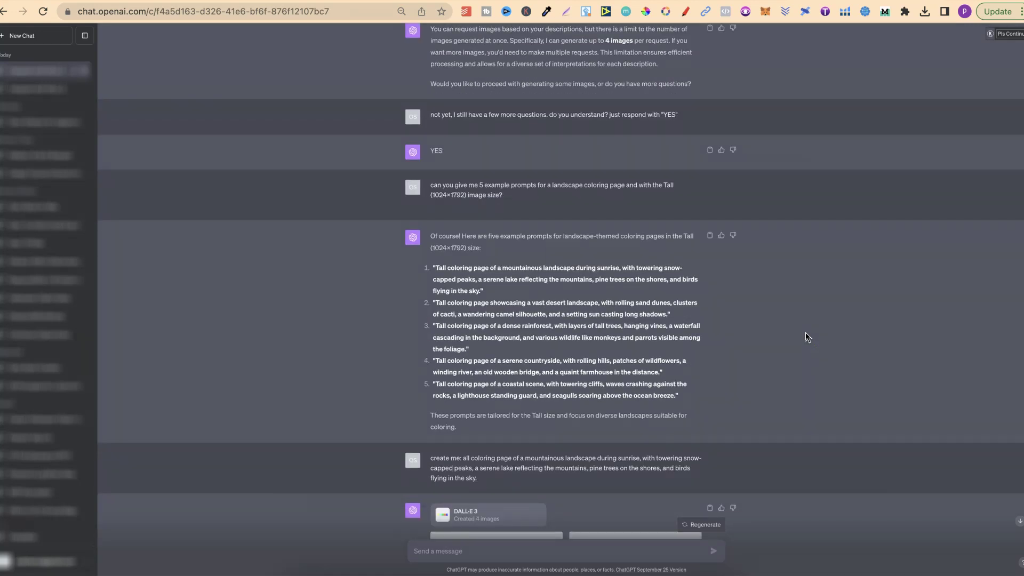
scroll(807, 337, down, 2)
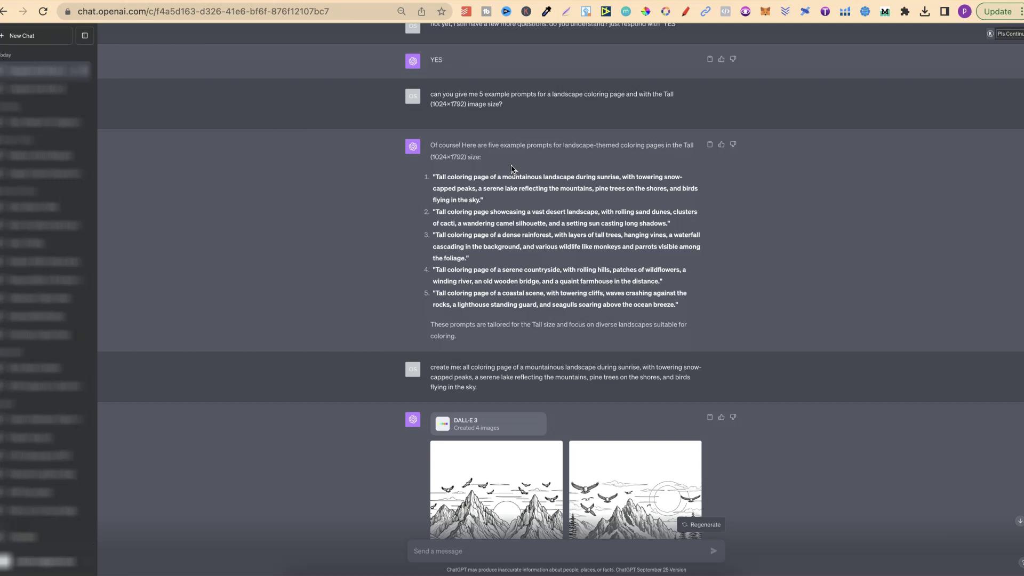
click(681, 307)
drag(681, 306, 434, 178)
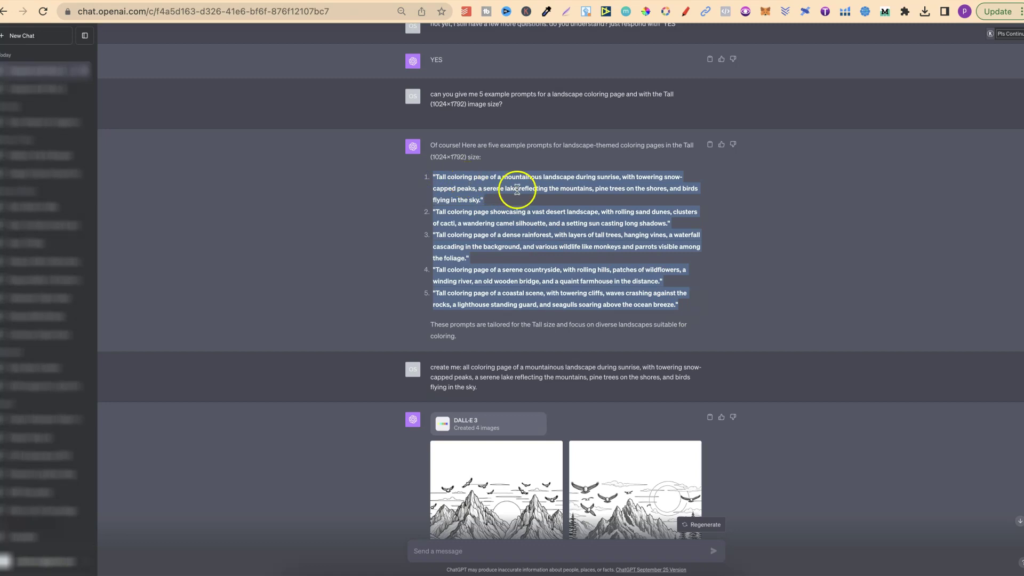
click(620, 183)
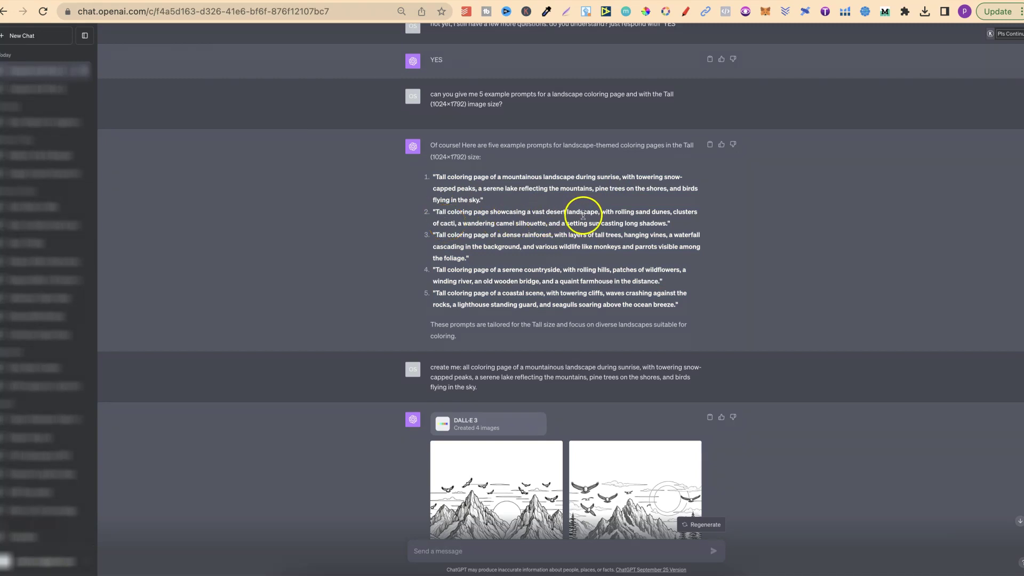
- Send the first prompt, the sunrise mountain-and-lake scene, to DALL·E 3
scroll(686, 258, down, 1)
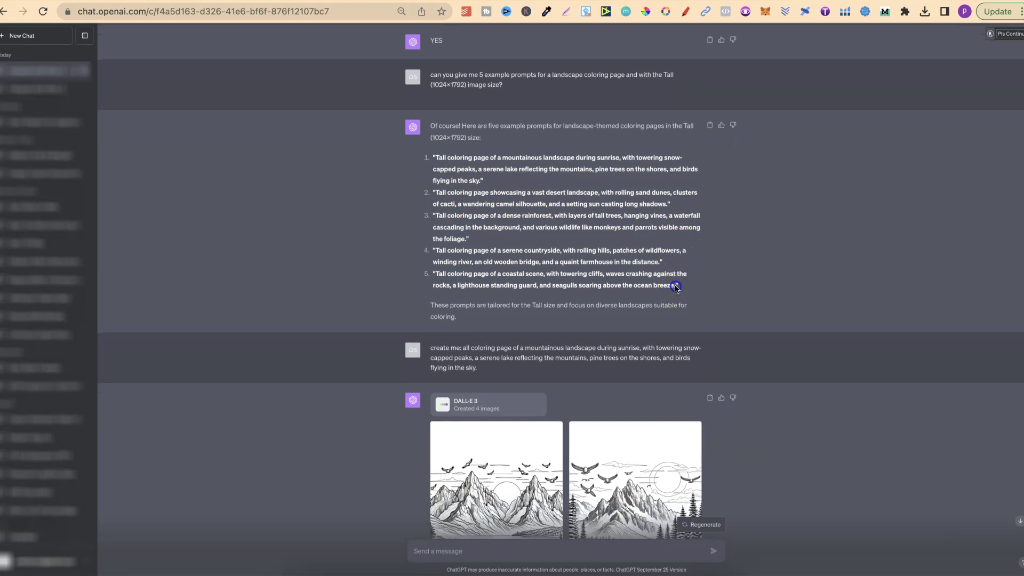
drag(678, 286, 425, 154)
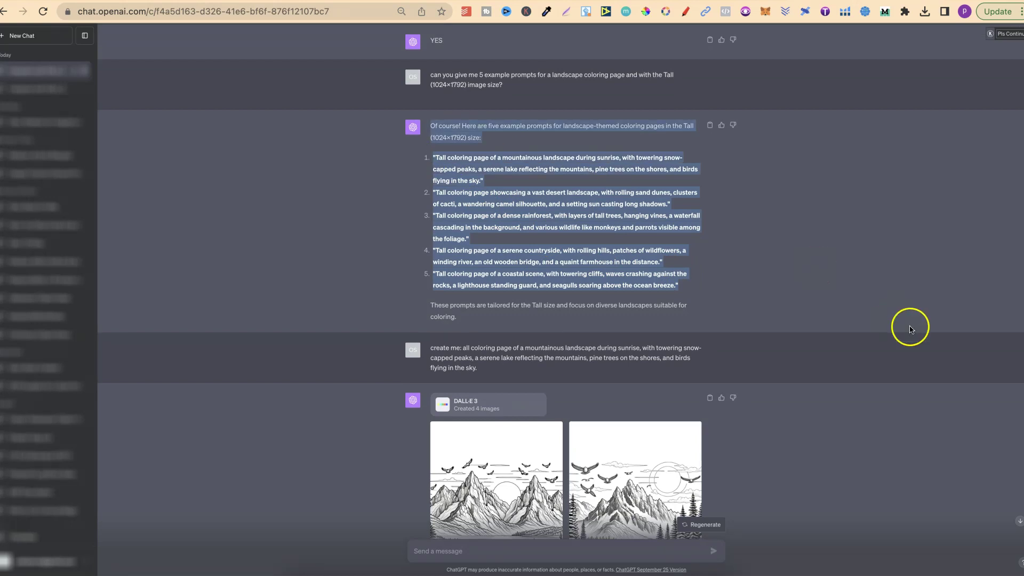
scroll(936, 349, down, 5)
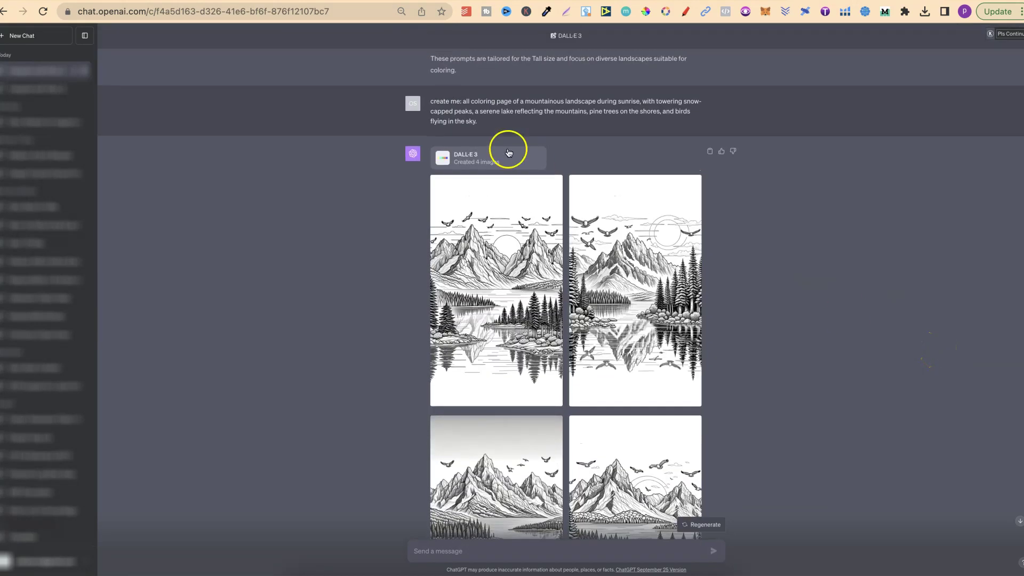
drag(477, 122, 464, 101)
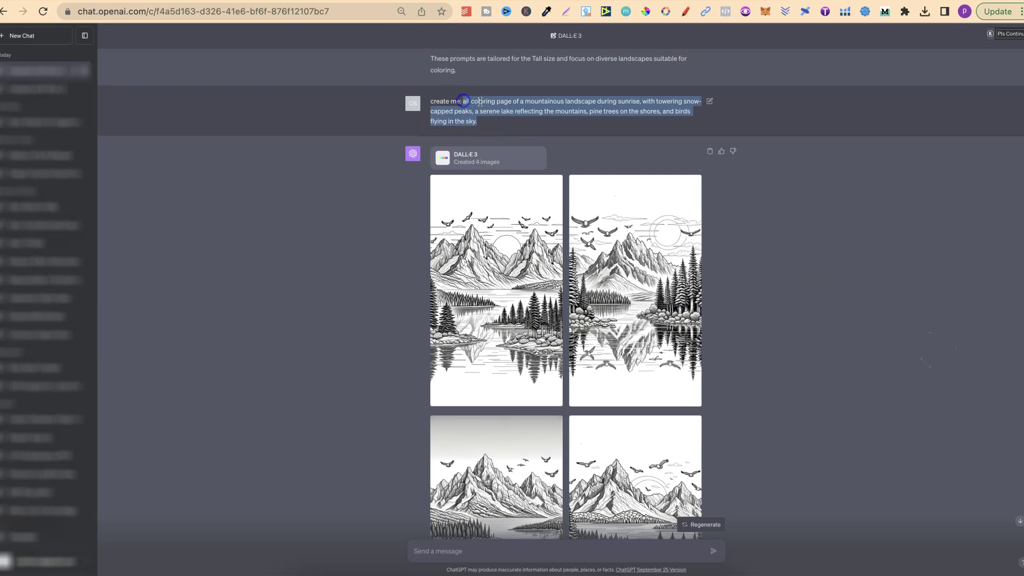
scroll(576, 126, up, 6)
drag(484, 249, 434, 226)
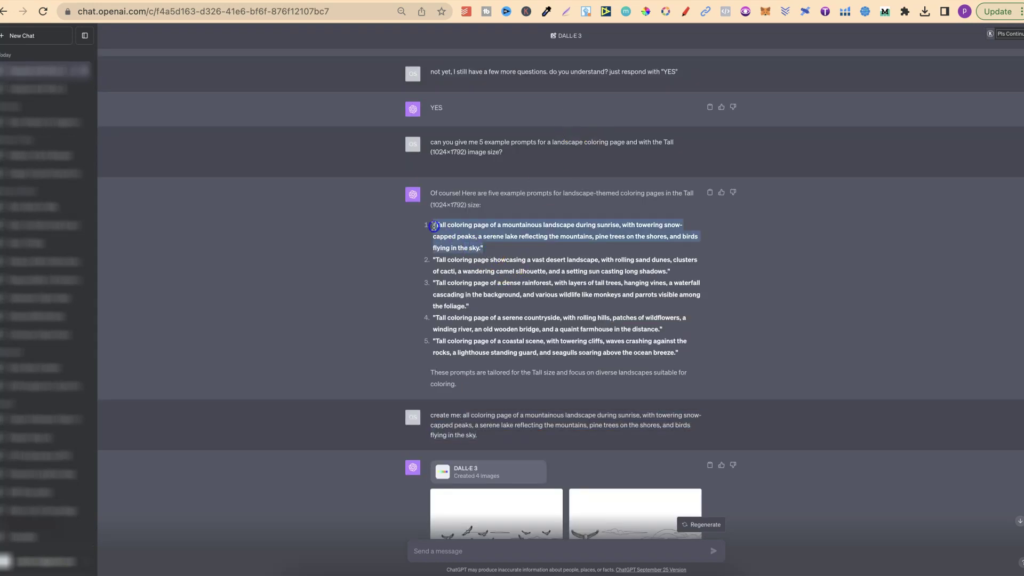
click(545, 233)
- Scroll to bring all four tall mountain-lake coloring pages into view
scroll(790, 336, down, 5)
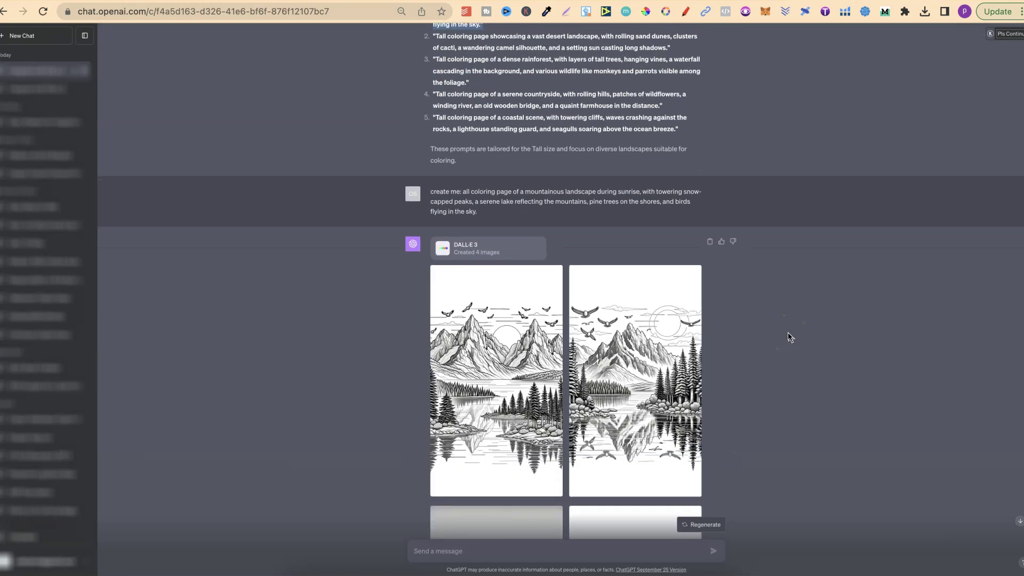
scroll(530, 194, up, 2)
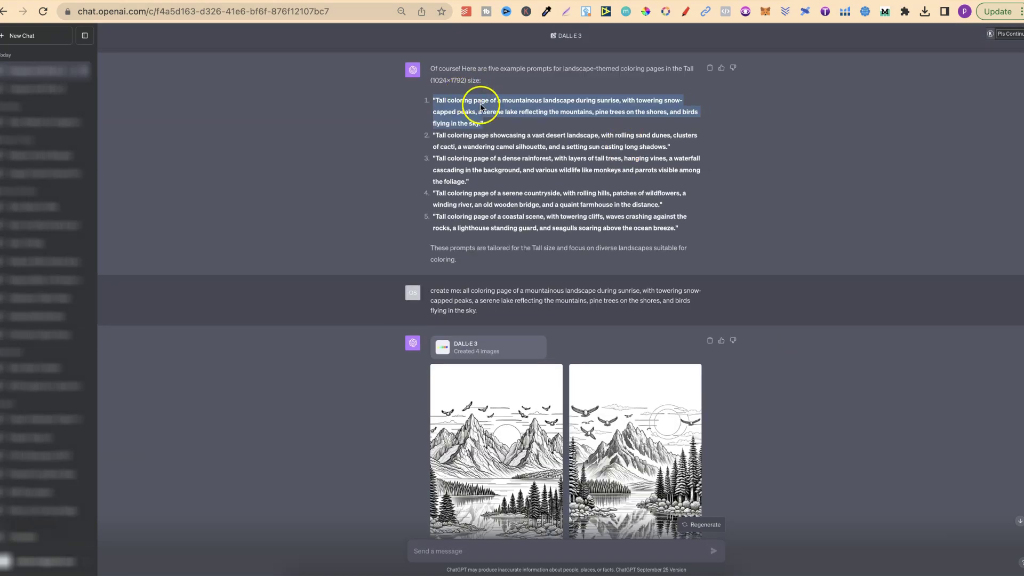
scroll(839, 292, down, 2)
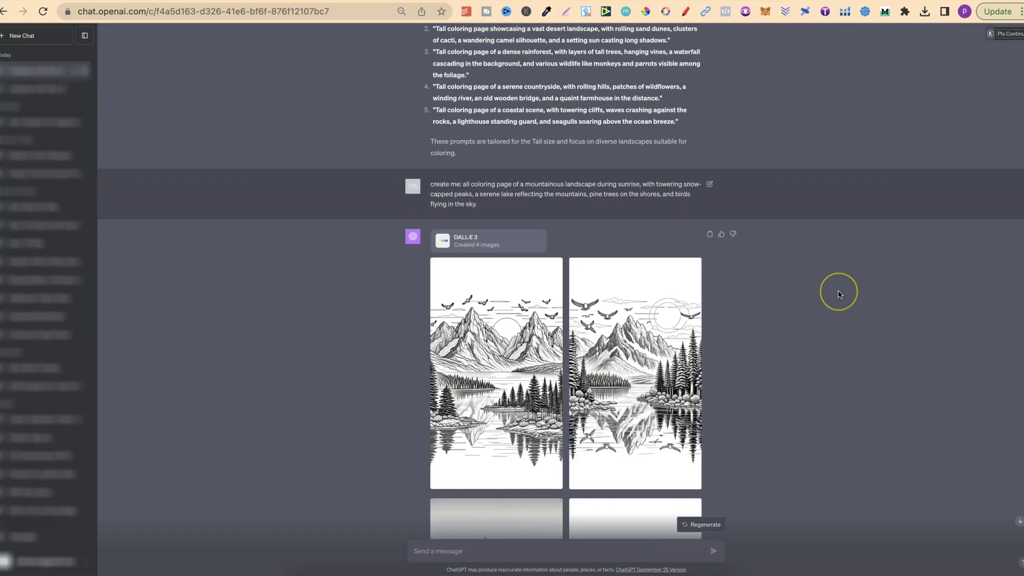
scroll(839, 293, down, 4)
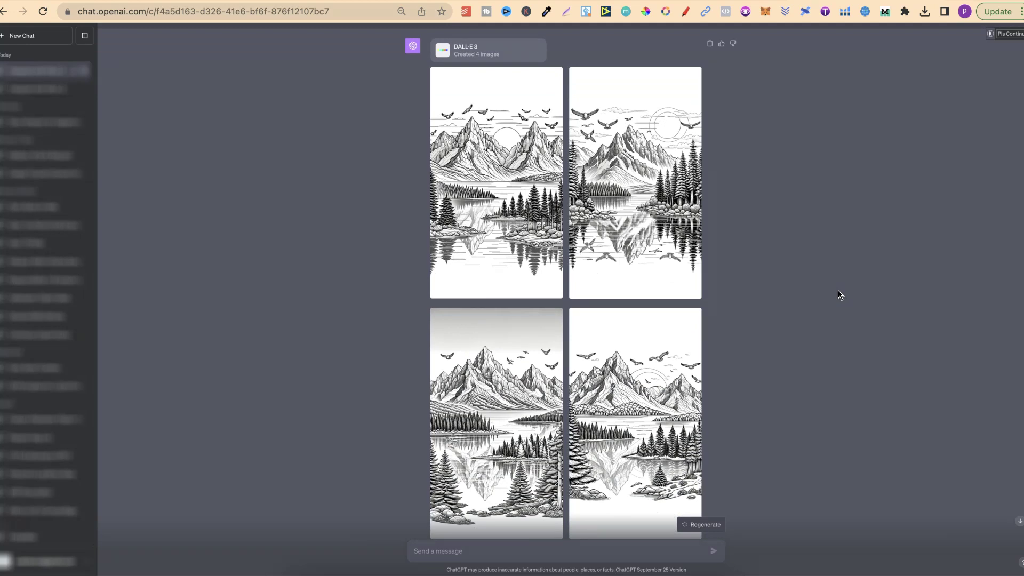
click(489, 182)
click(53, 525)
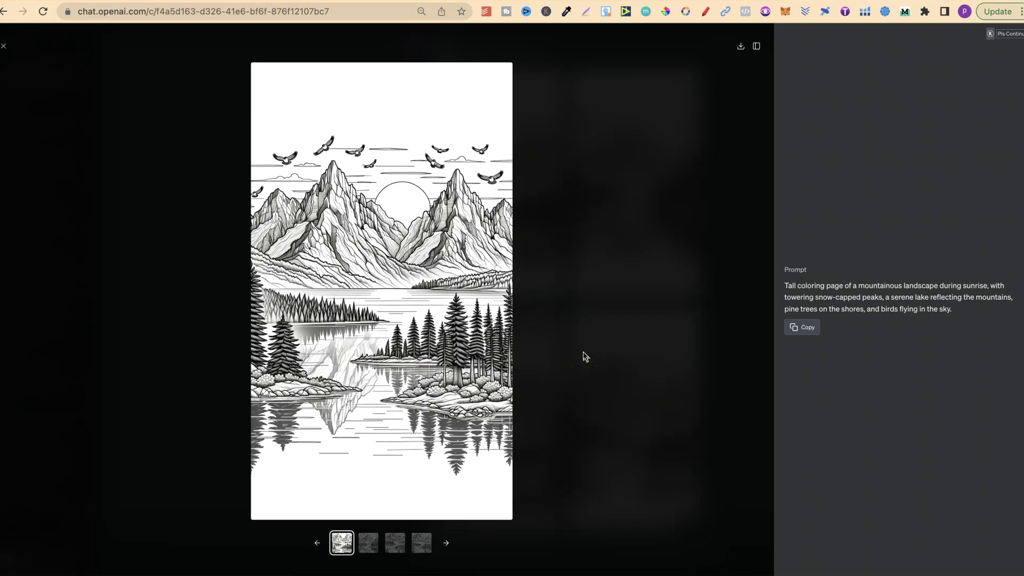
click(447, 543)
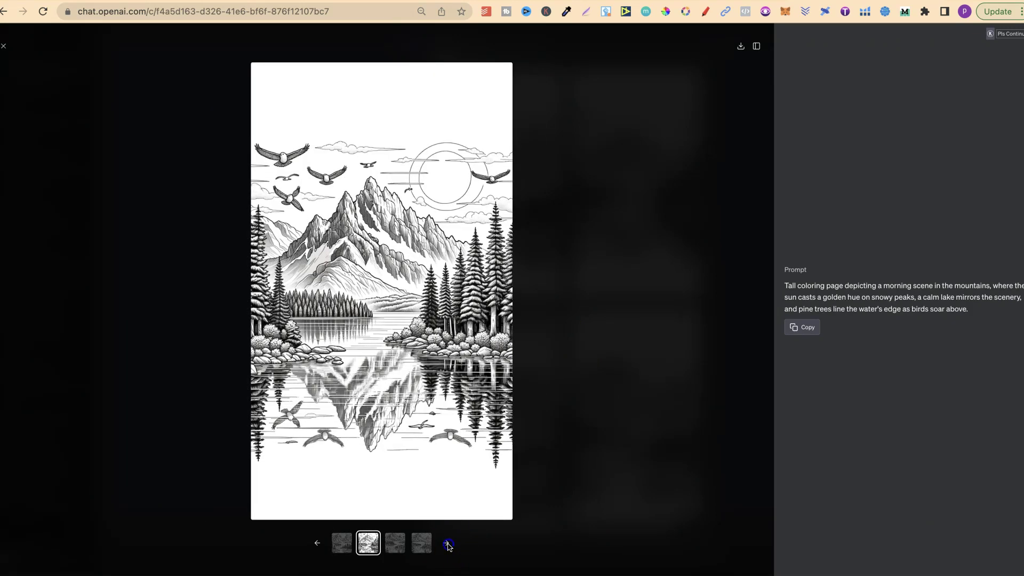
click(448, 544)
click(448, 544)
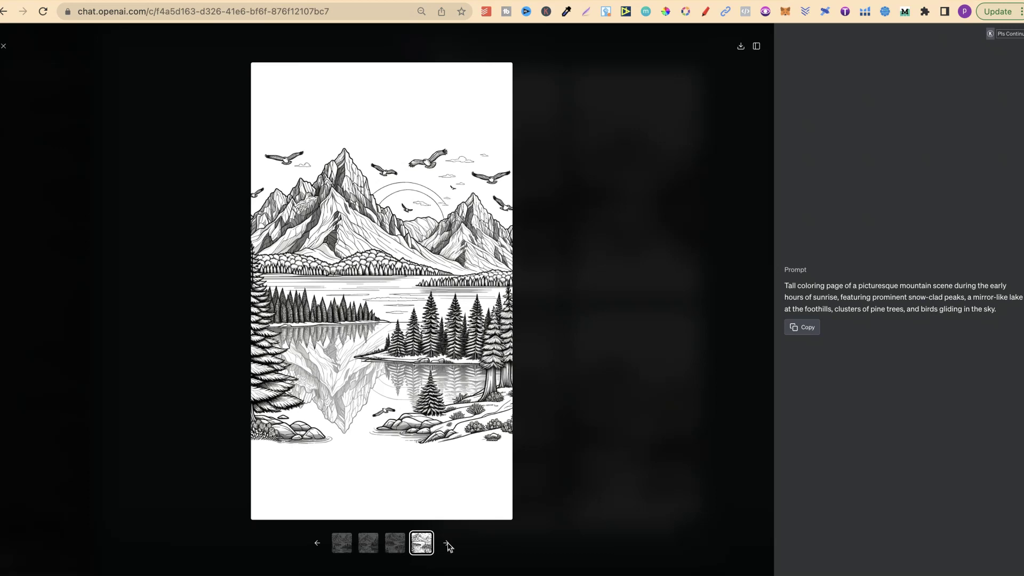
click(441, 532)
click(2, 47)
scroll(841, 296, down, 2)
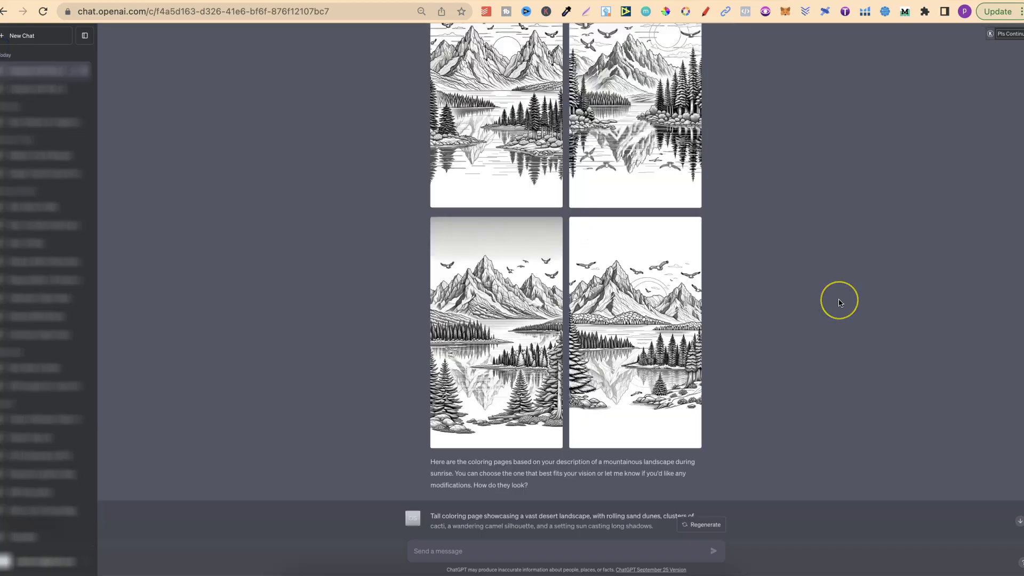
scroll(840, 303, down, 8)
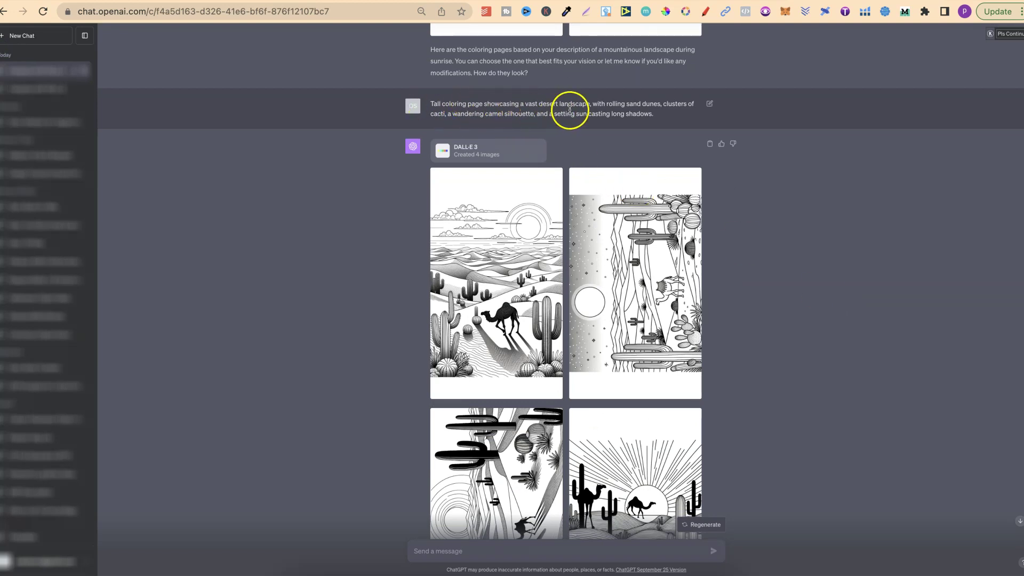
scroll(818, 281, down, 2)
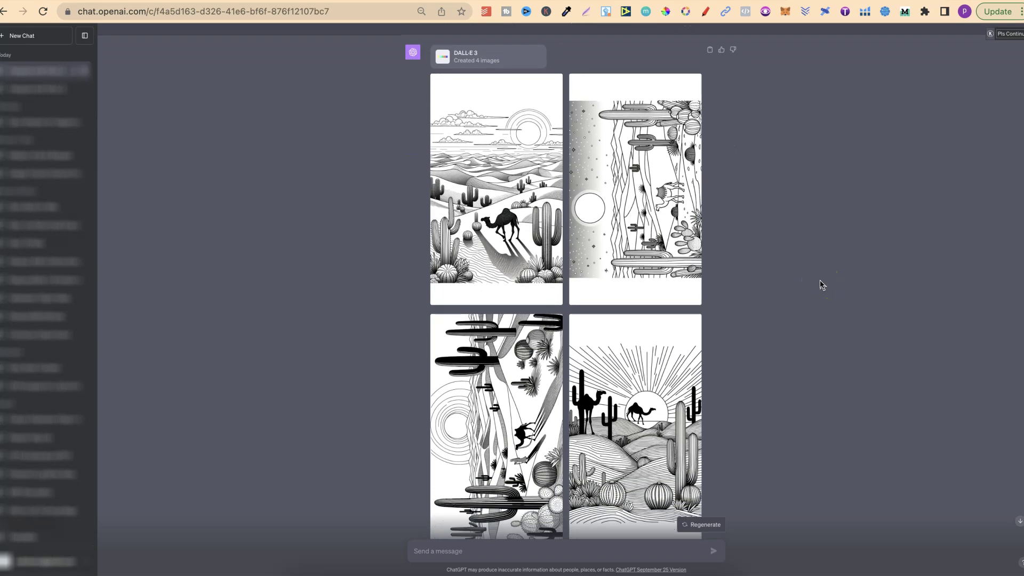
click(618, 355)
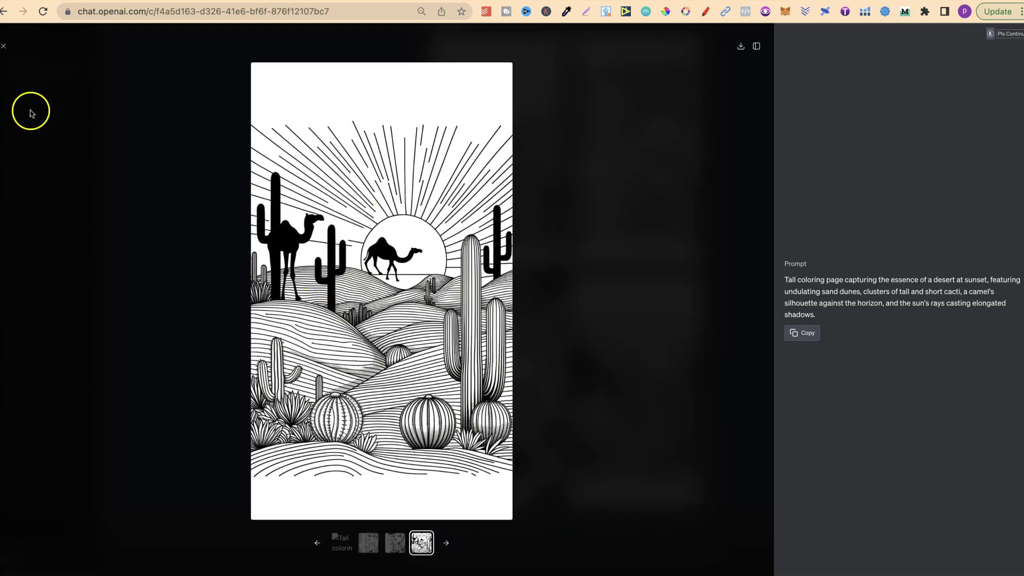
click(370, 545)
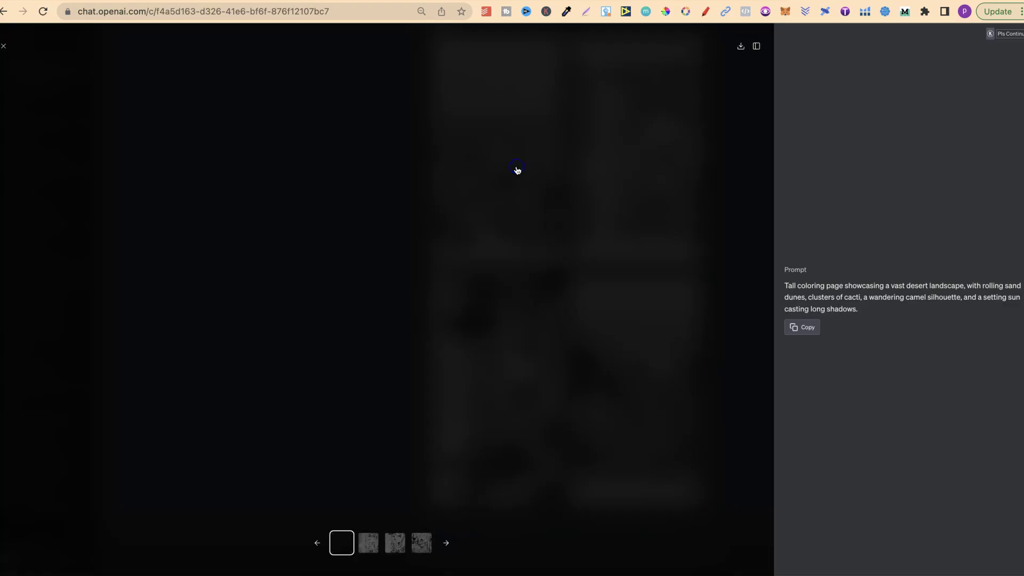
click(4, 47)
click(602, 174)
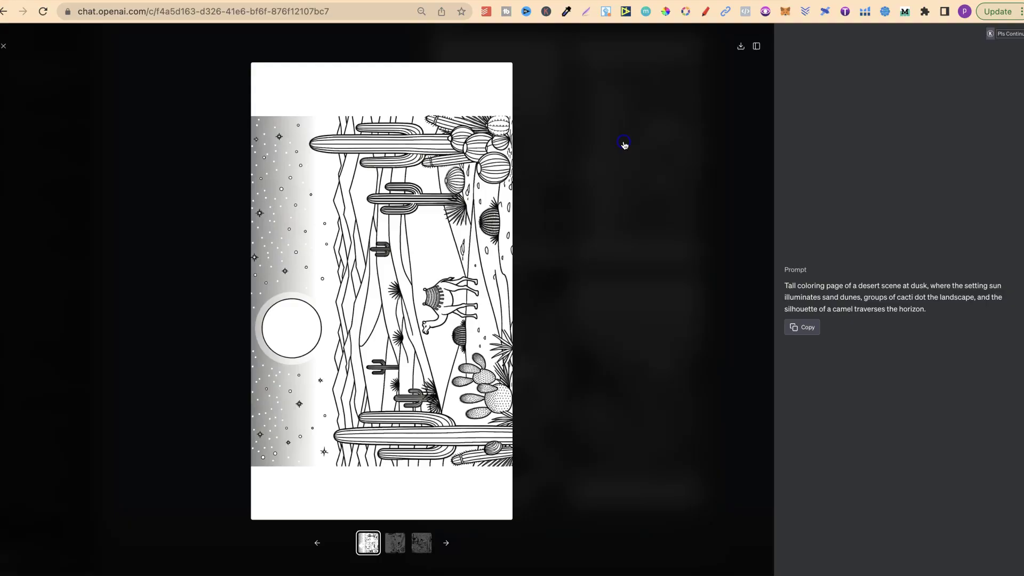
click(448, 544)
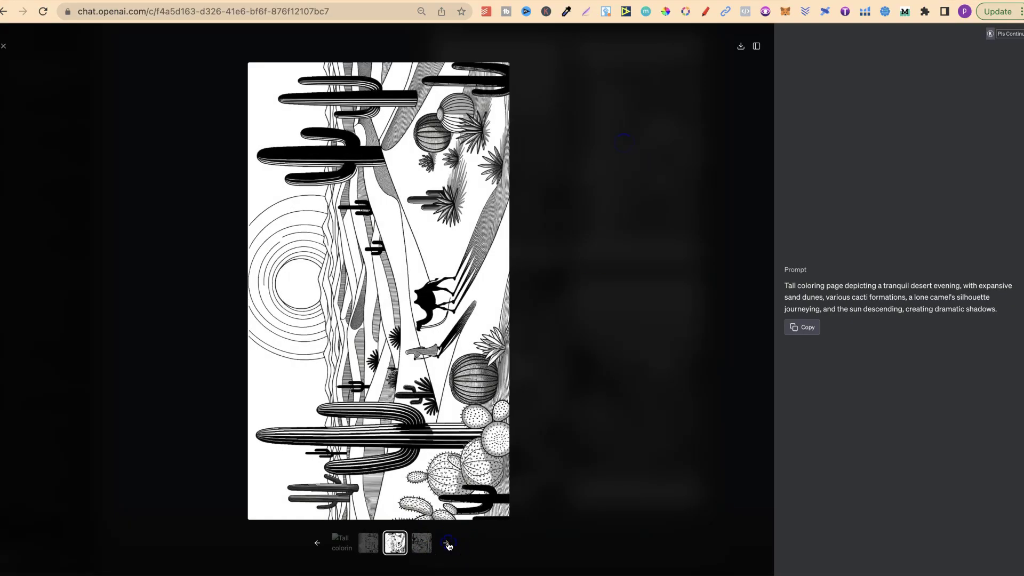
click(448, 544)
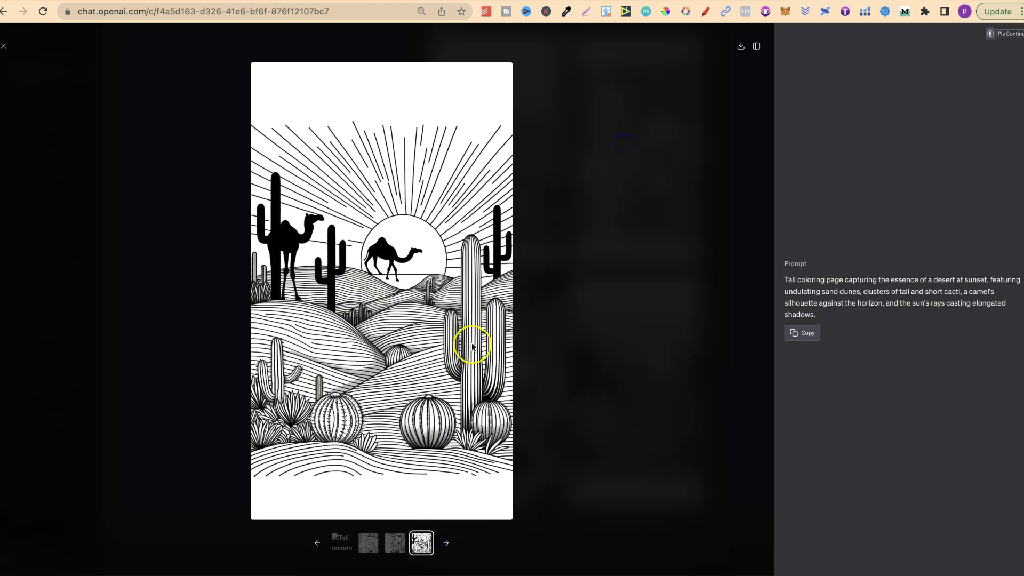
click(3, 46)
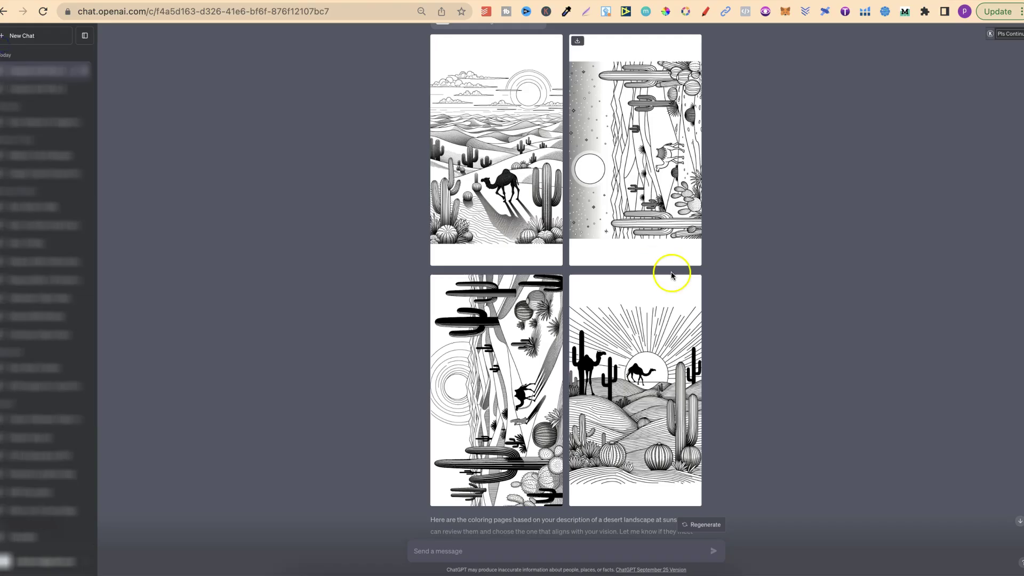
scroll(787, 368, down, 5)
scroll(786, 370, down, 6)
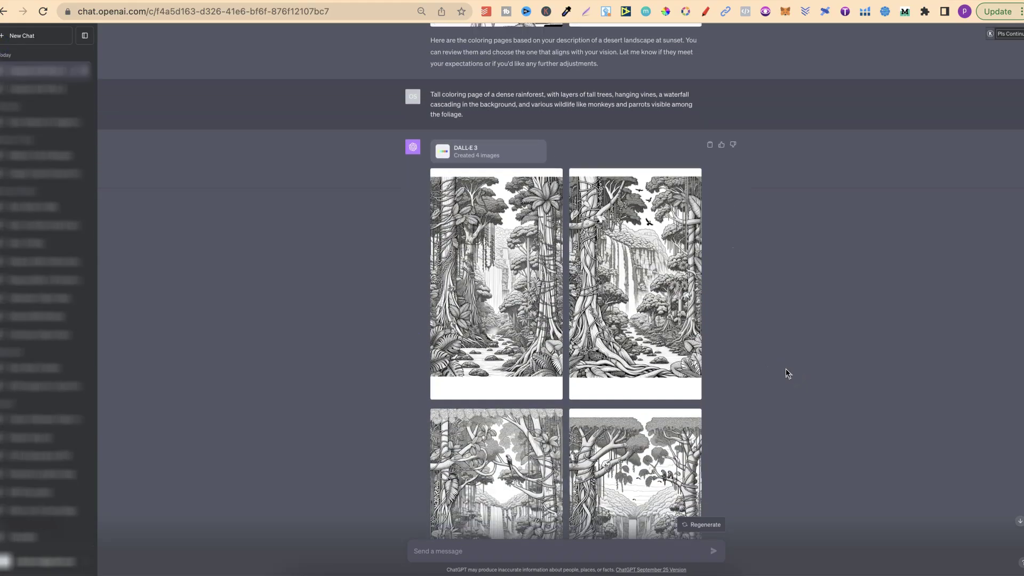
scroll(785, 369, up, 1)
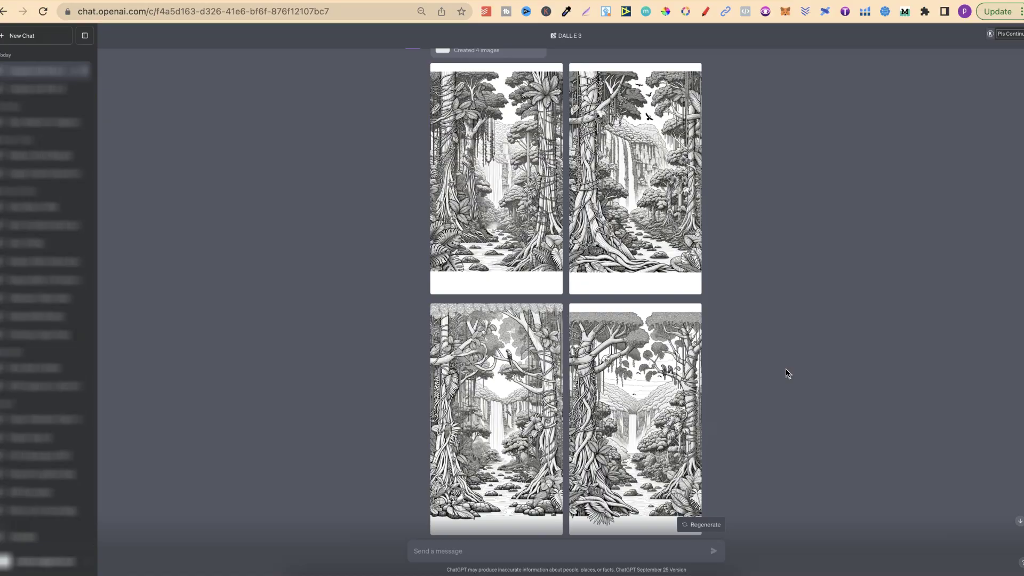
click(523, 193)
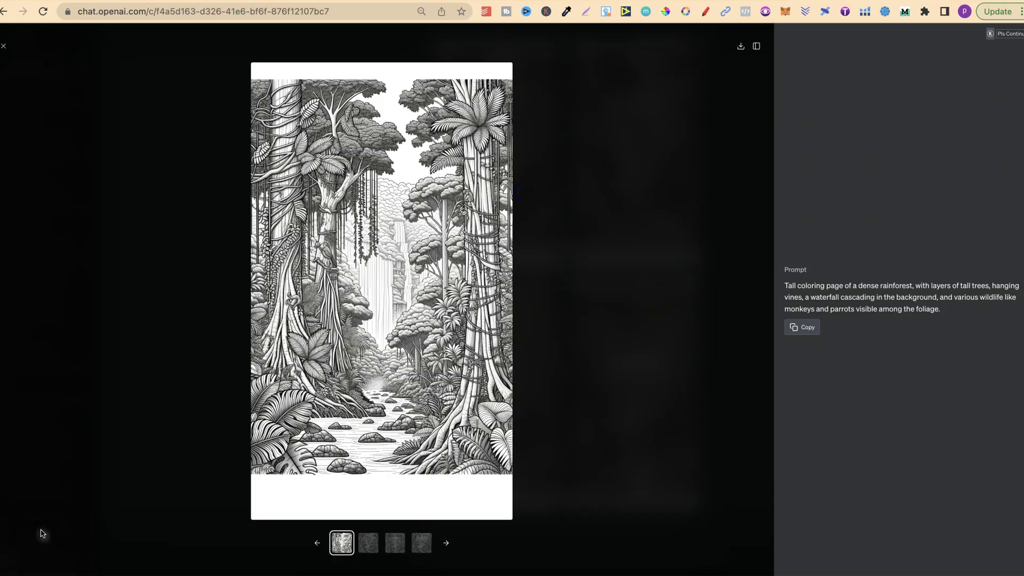
click(447, 543)
click(447, 543)
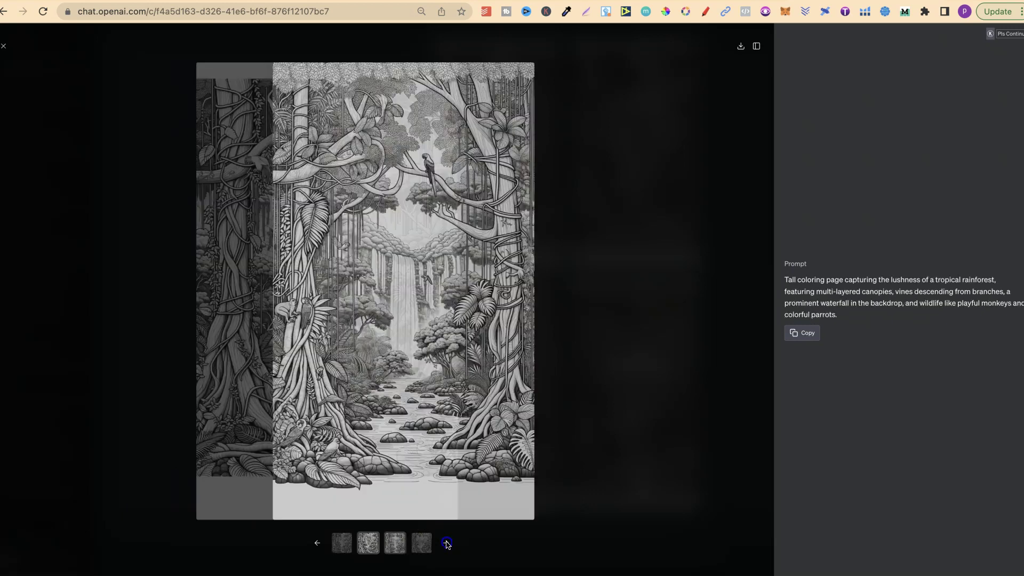
click(447, 543)
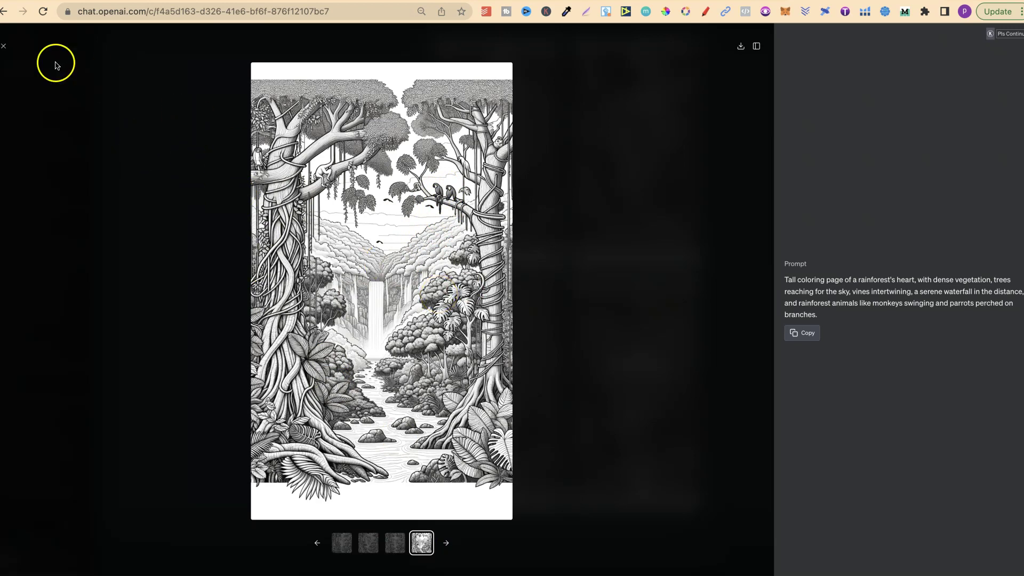
click(4, 47)
- Open the first countryside coloring page full-size and step through to the fourth
scroll(810, 373, down, 8)
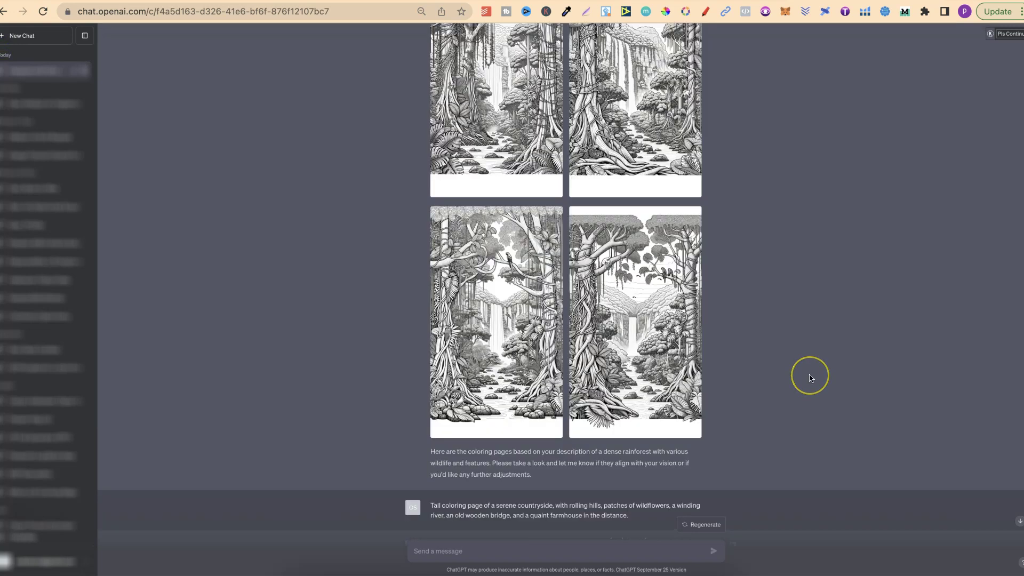
scroll(810, 379, down, 2)
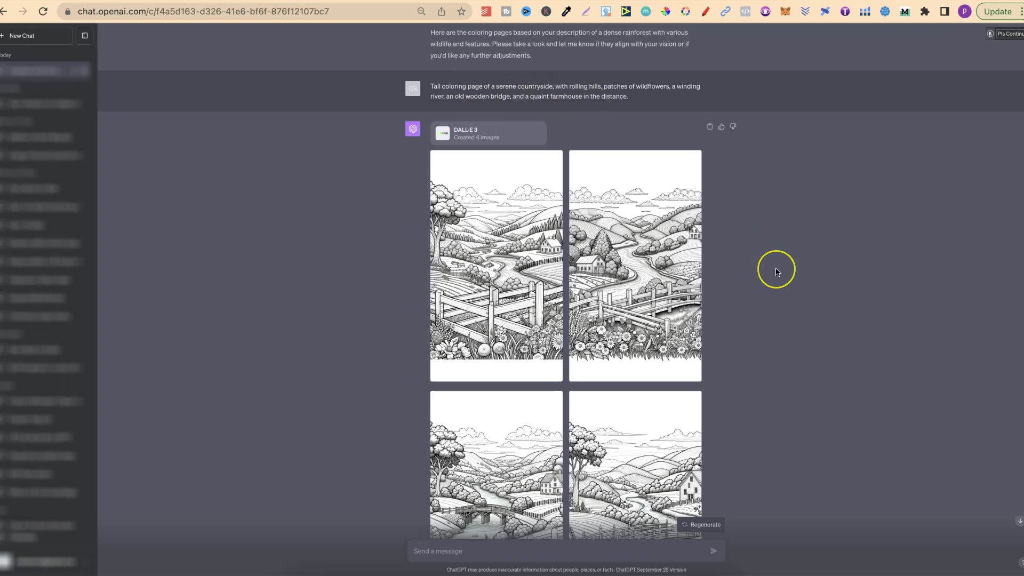
scroll(776, 268, down, 4)
mouse_move(507, 450)
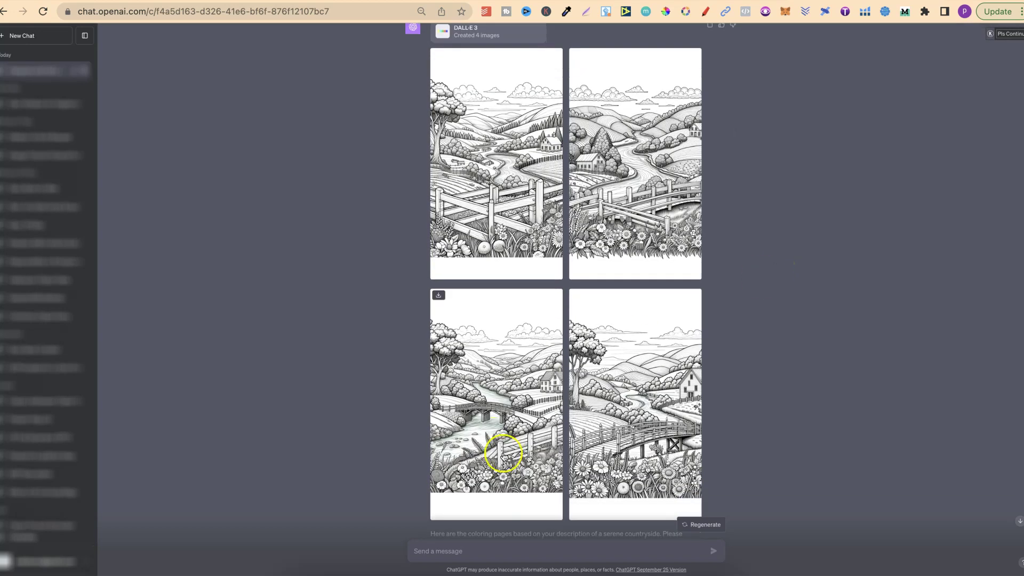
click(504, 159)
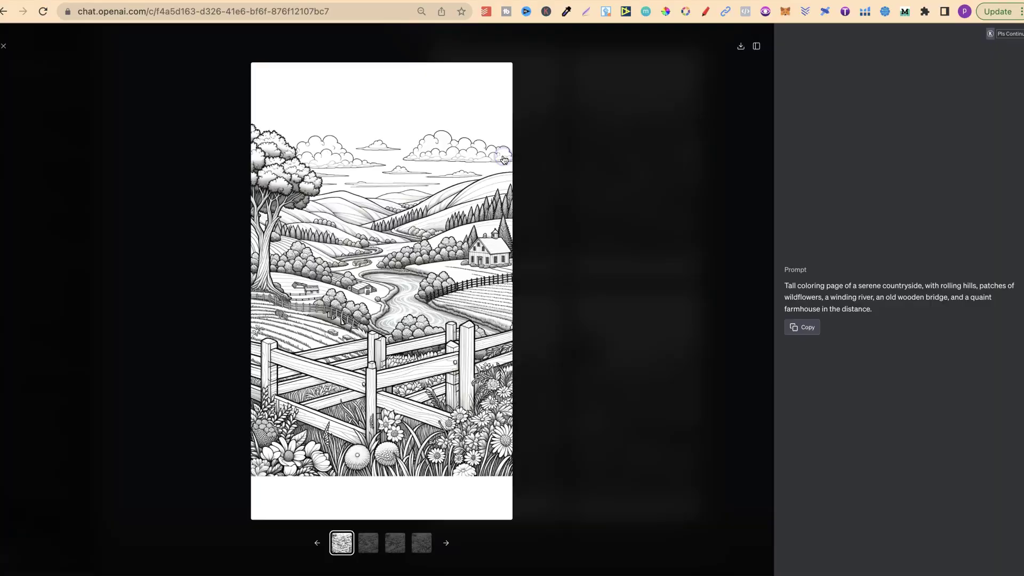
click(446, 544)
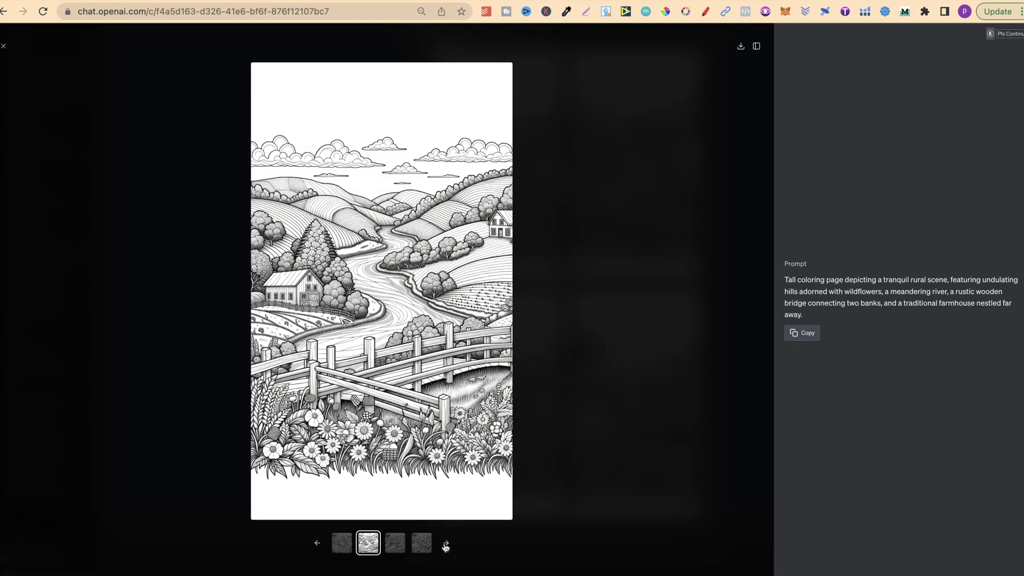
click(446, 545)
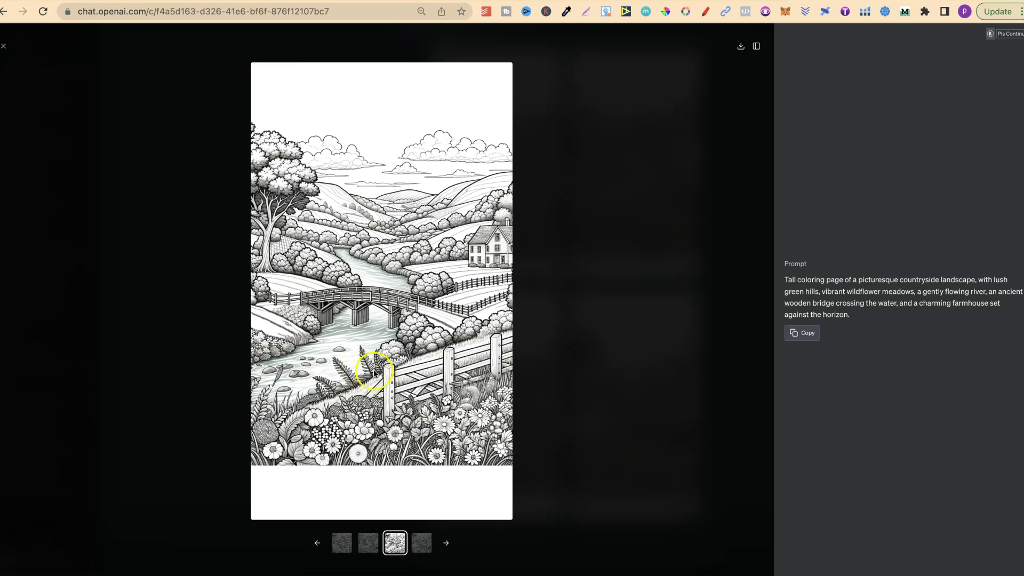
click(447, 544)
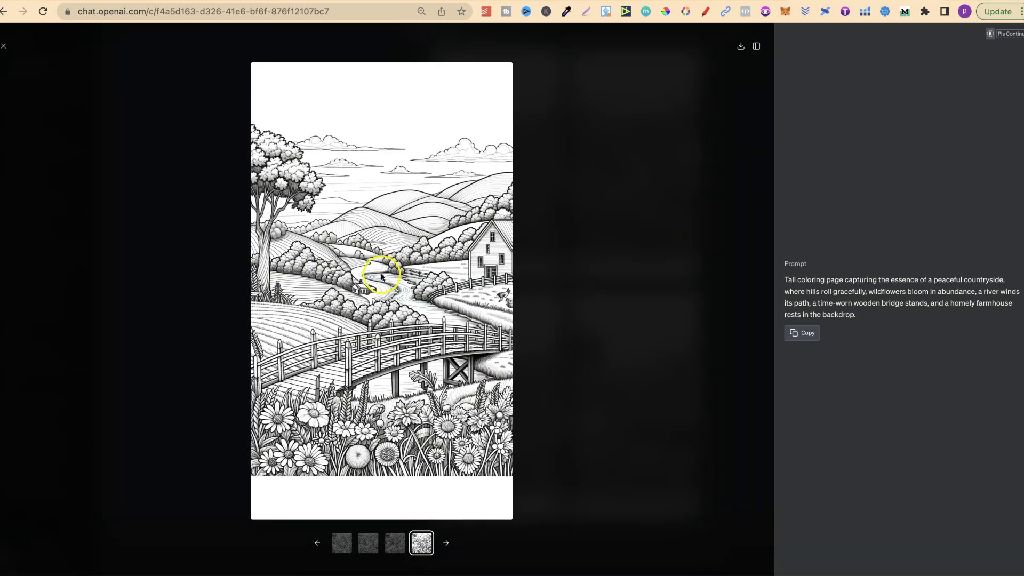
click(4, 46)
scroll(828, 407, down, 10)
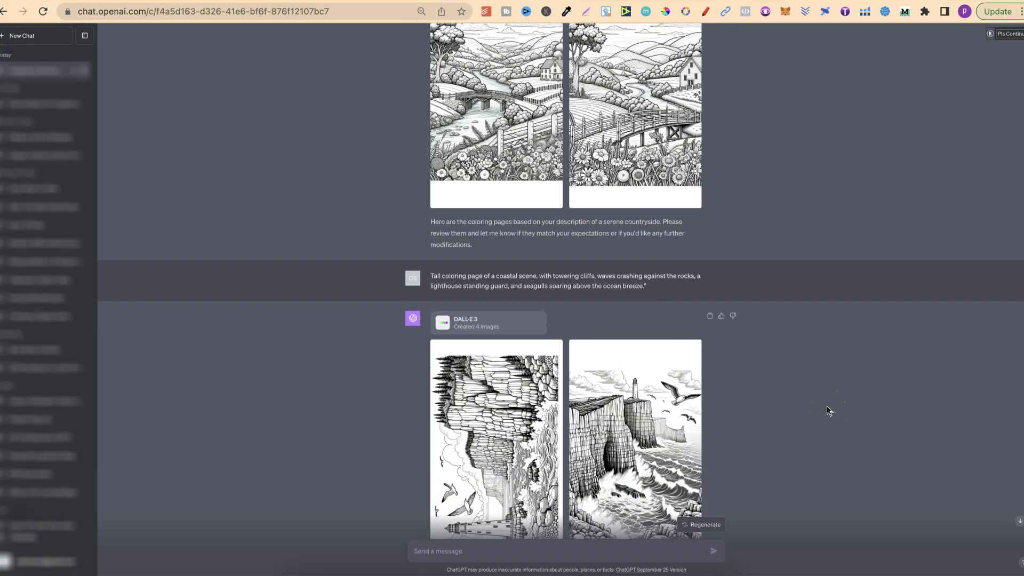
scroll(827, 410, up, 1)
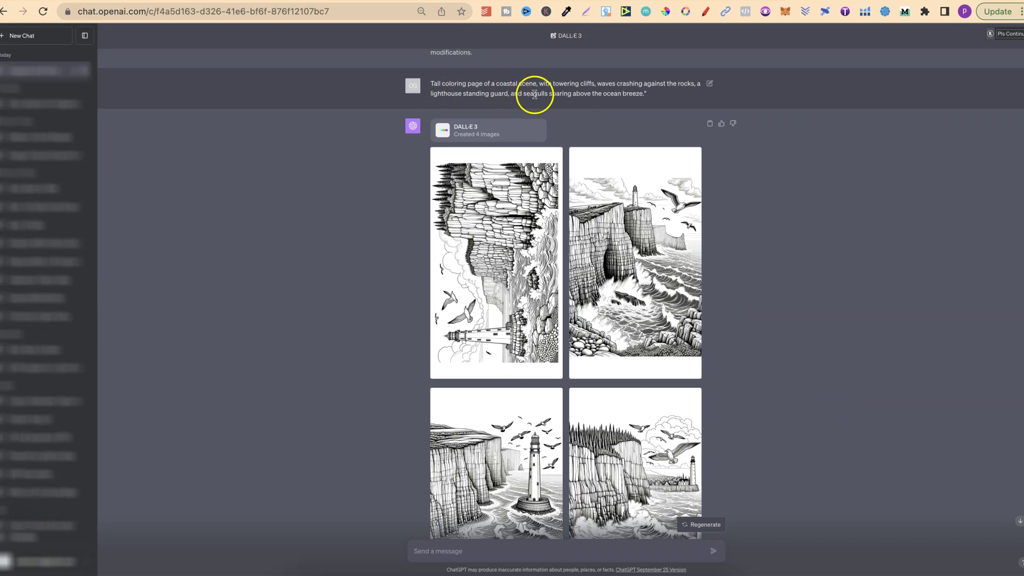
scroll(790, 249, down, 3)
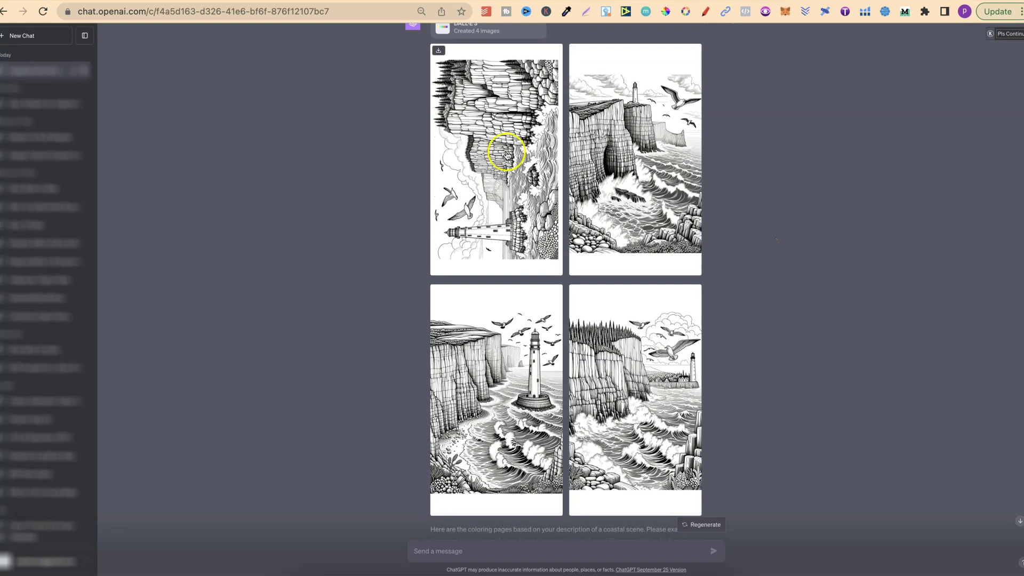
click(502, 153)
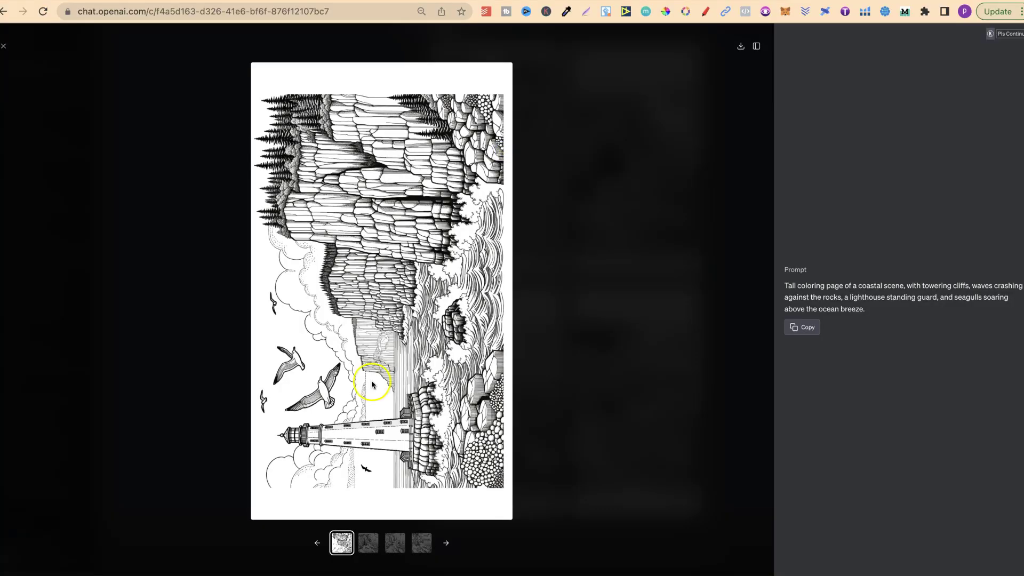
click(446, 543)
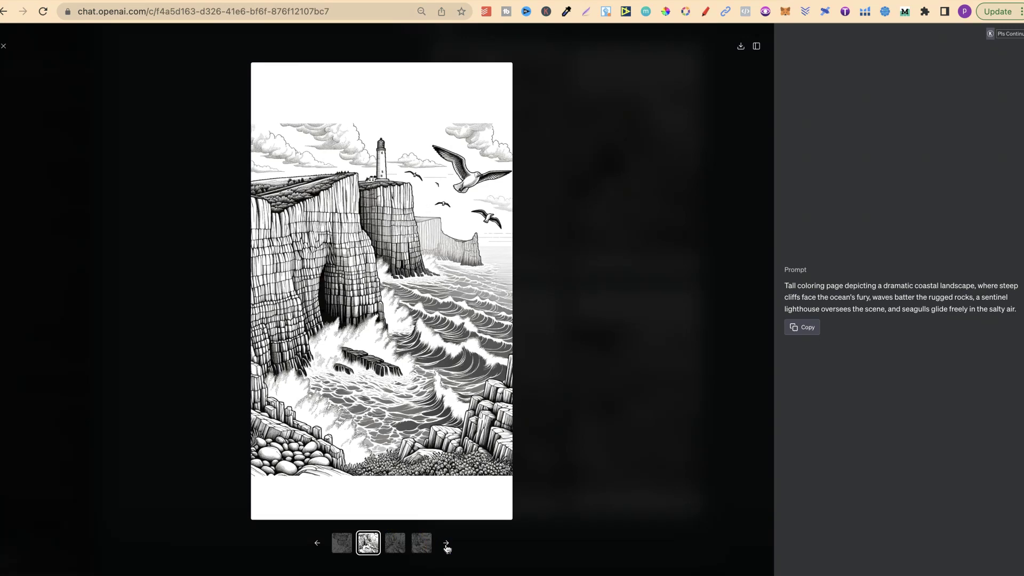
click(446, 544)
click(446, 543)
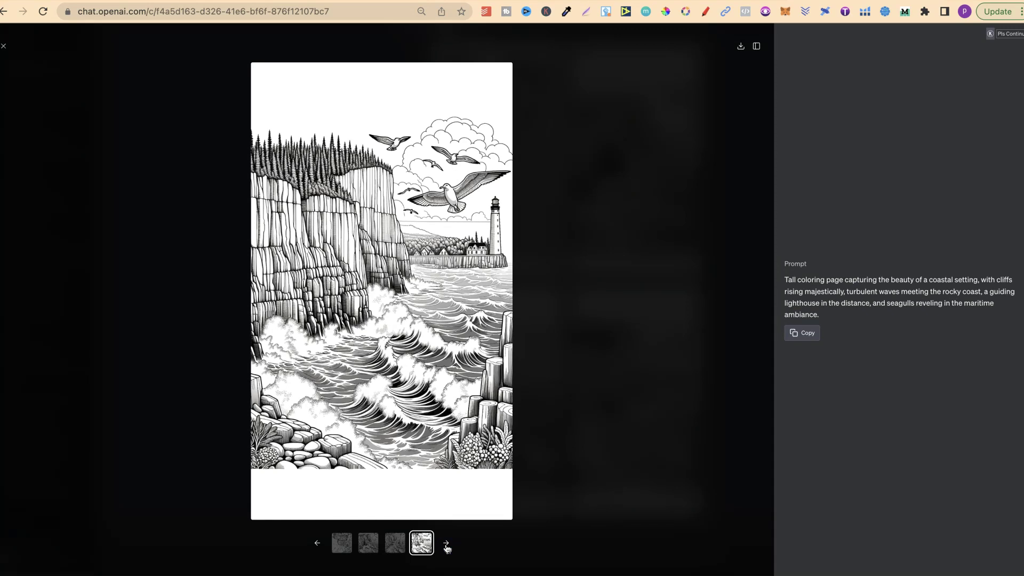
click(401, 479)
- Close the image viewer and scroll back through the rainforest, desert and mountain sets
click(4, 46)
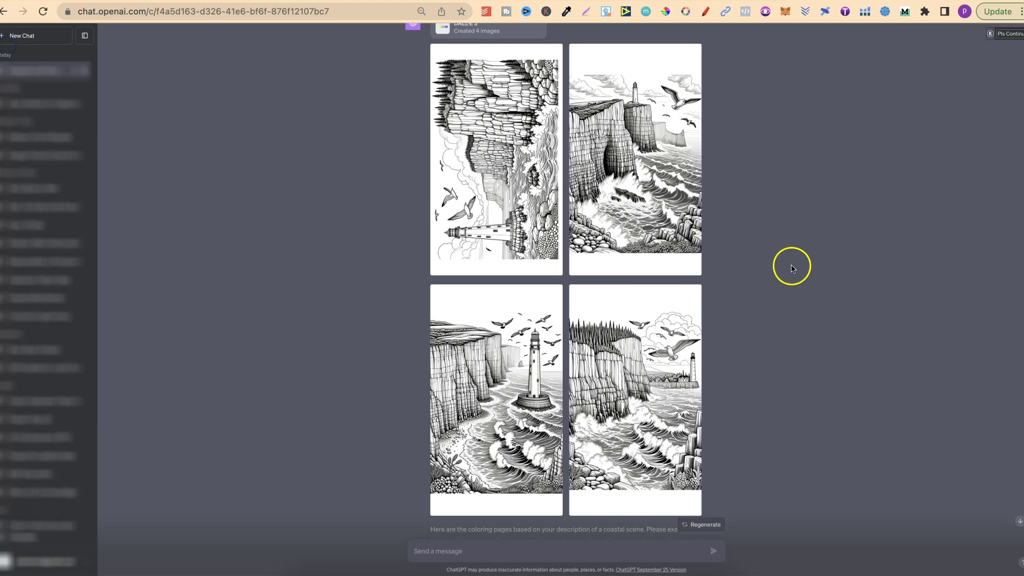
scroll(857, 338, down, 1)
scroll(858, 341, up, 15)
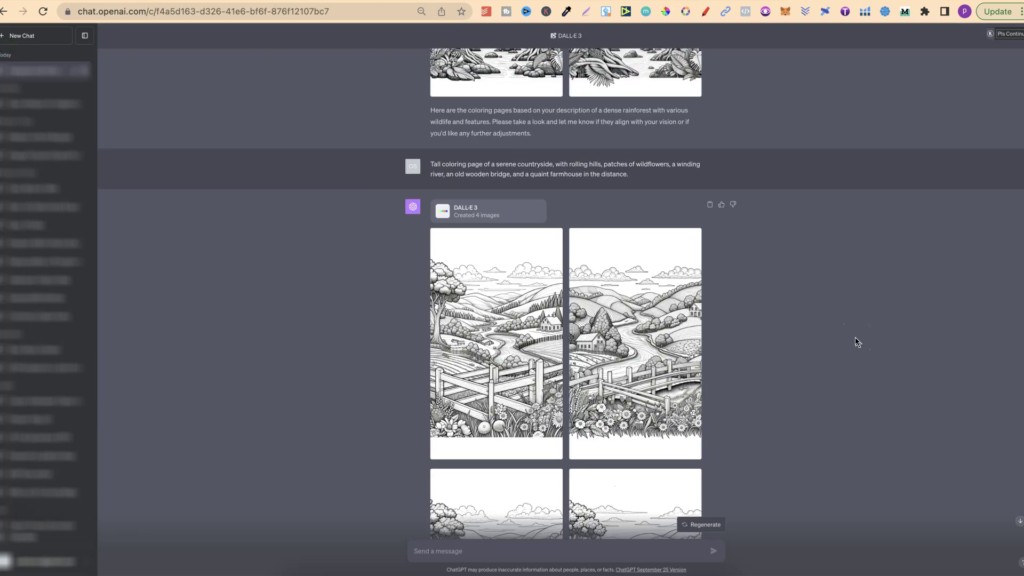
scroll(857, 342, up, 7)
click(55, 523)
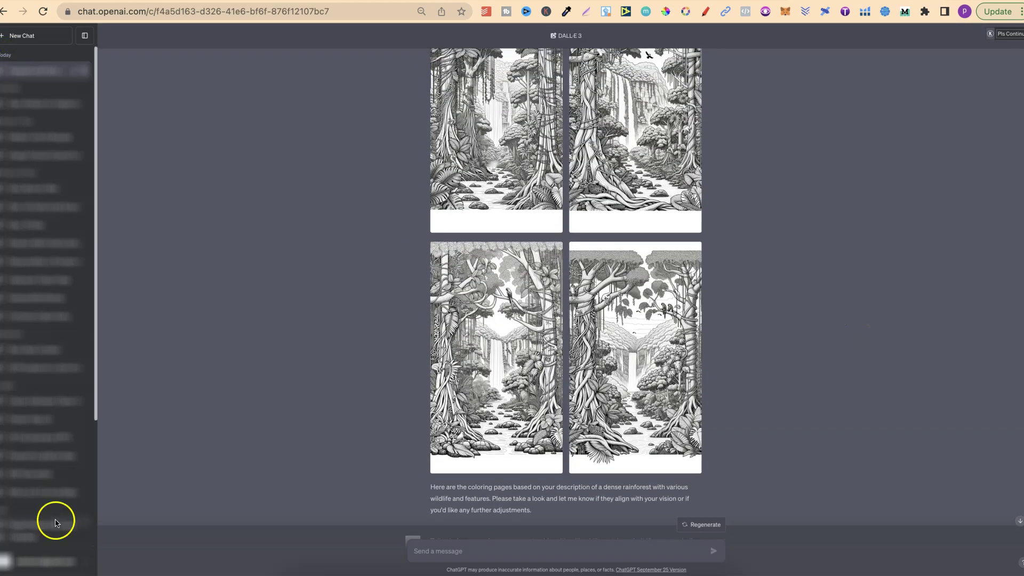
scroll(860, 357, up, 6)
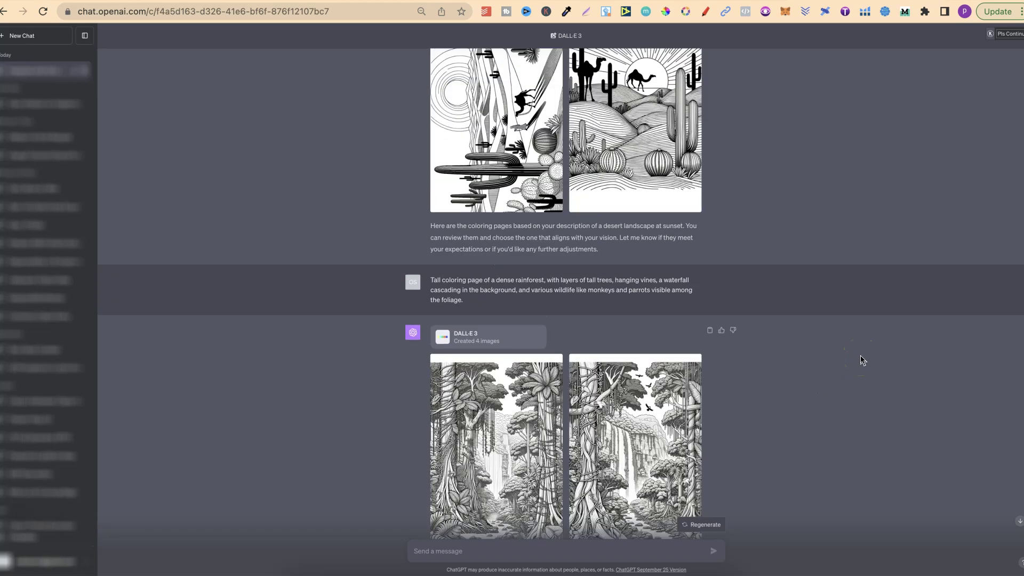
scroll(862, 360, up, 5)
scroll(863, 361, up, 10)
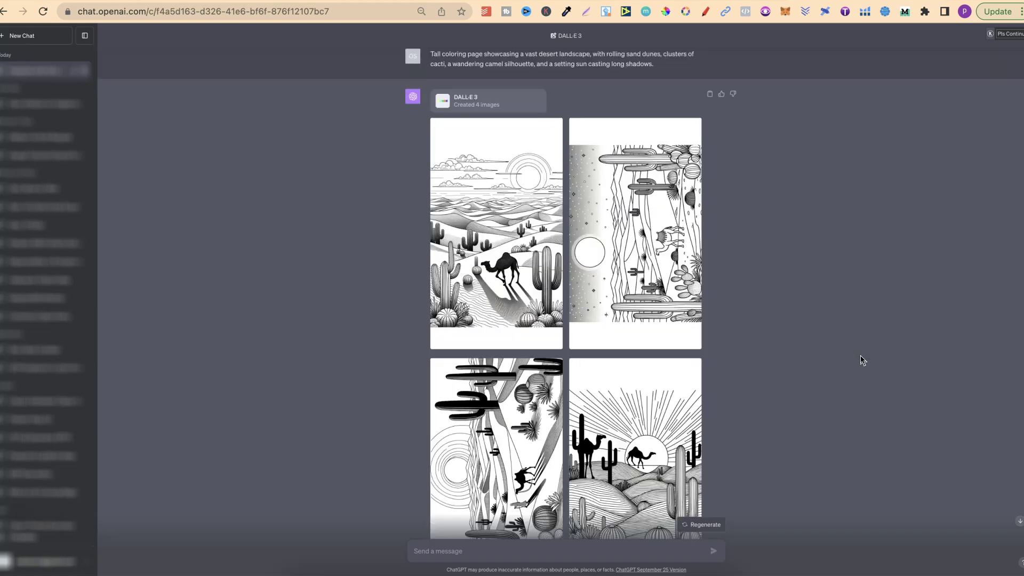
scroll(862, 361, down, 1)
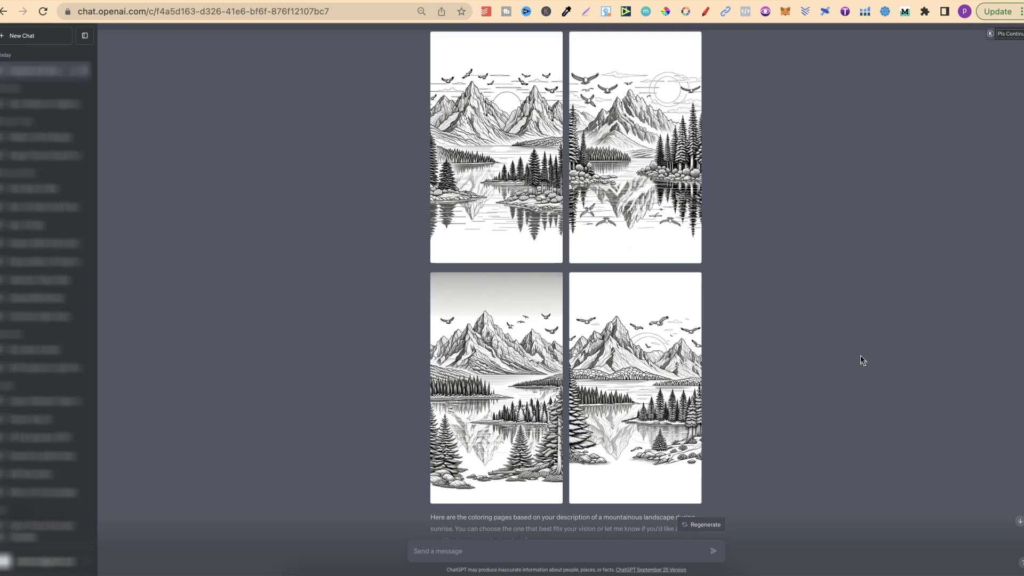
- Open the first mountain-lake coloring page full-screen, then close it
click(496, 148)
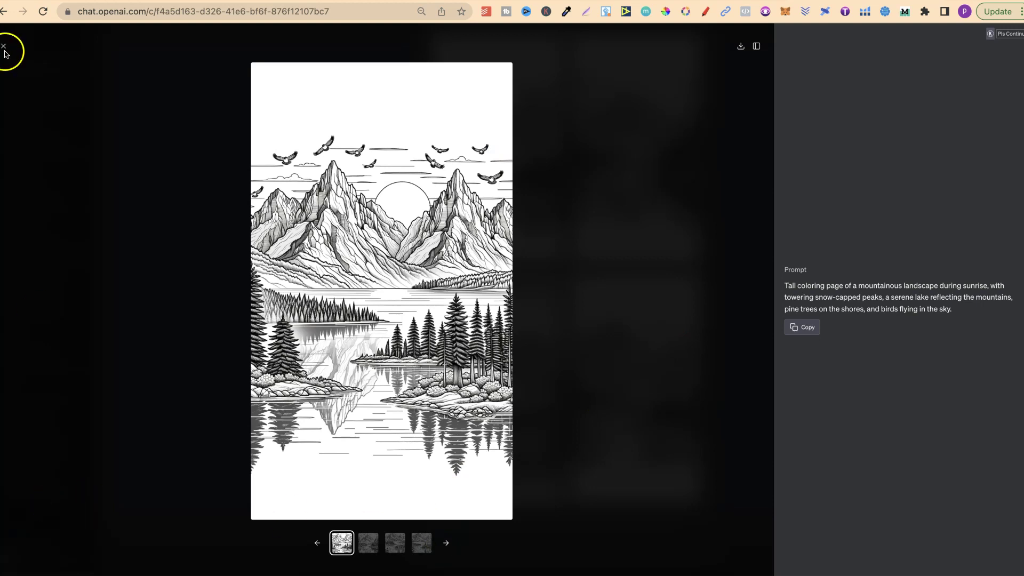
click(4, 46)
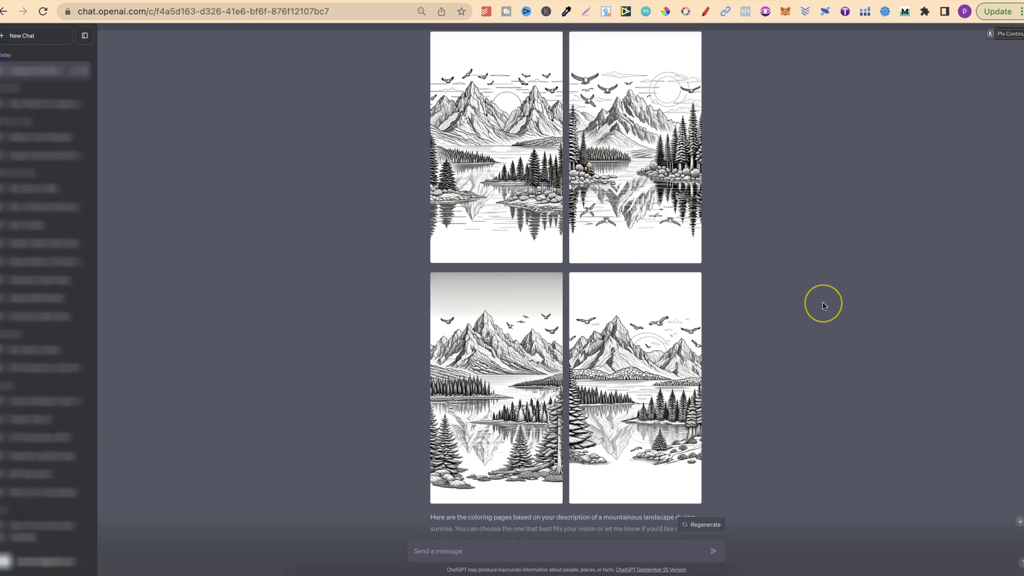
scroll(822, 302, up, 15)
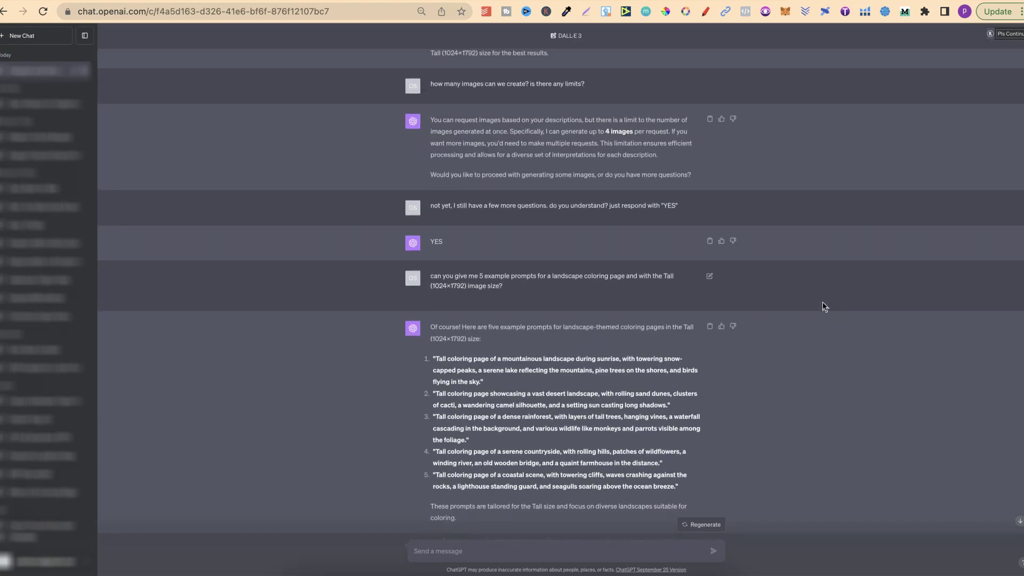
scroll(823, 302, up, 10)
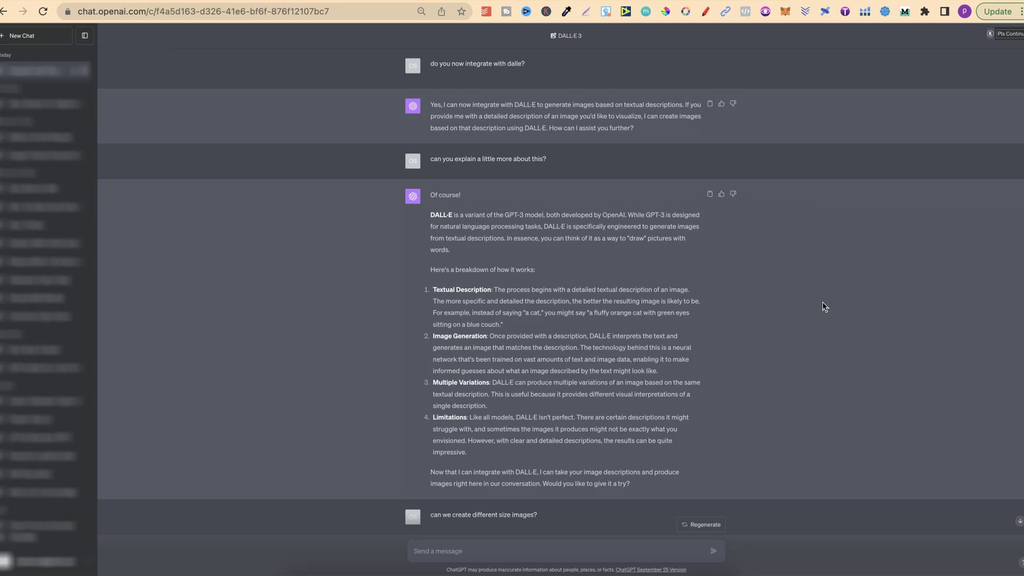
- Start an empty chat, check the GPT-4 model list, then reopen the DALL·E 3 conversation
click(687, 11)
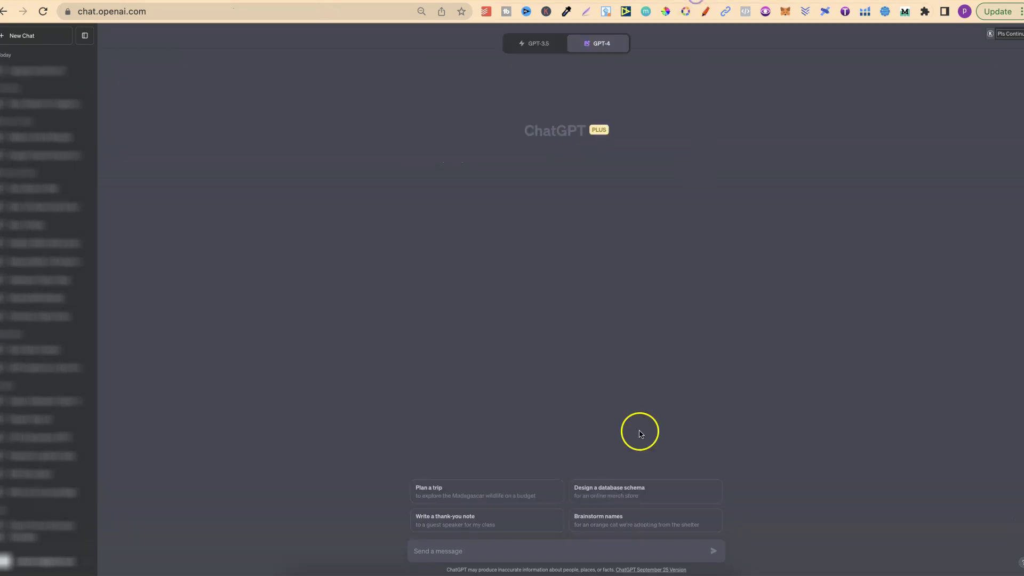
click(440, 553)
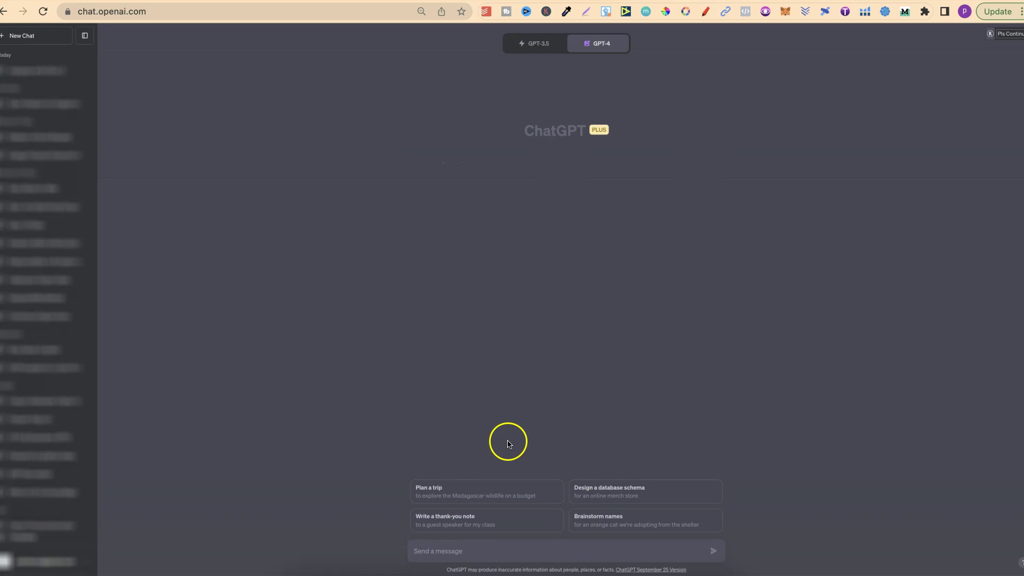
mouse_move(593, 47)
click(437, 552)
click(823, 1)
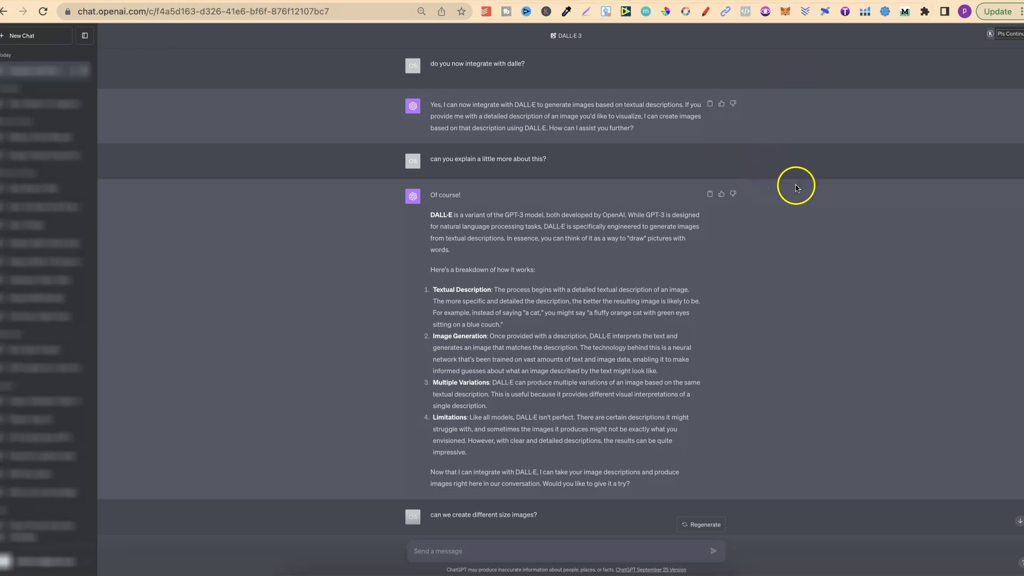
- Scroll to the numbered list and drag-select all five Tall landscape prompts
scroll(885, 321, down, 7)
scroll(885, 322, down, 1)
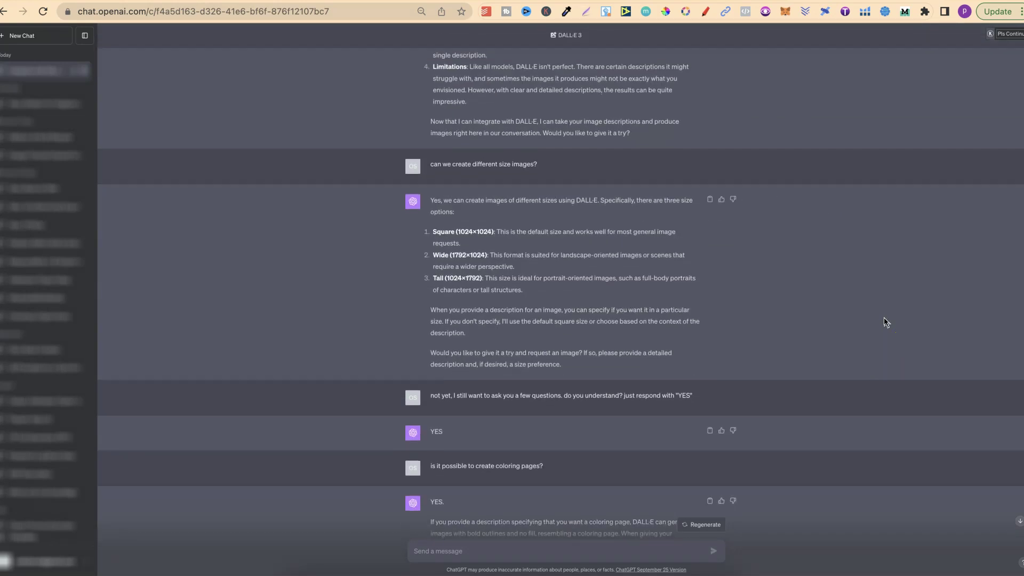
scroll(885, 322, down, 10)
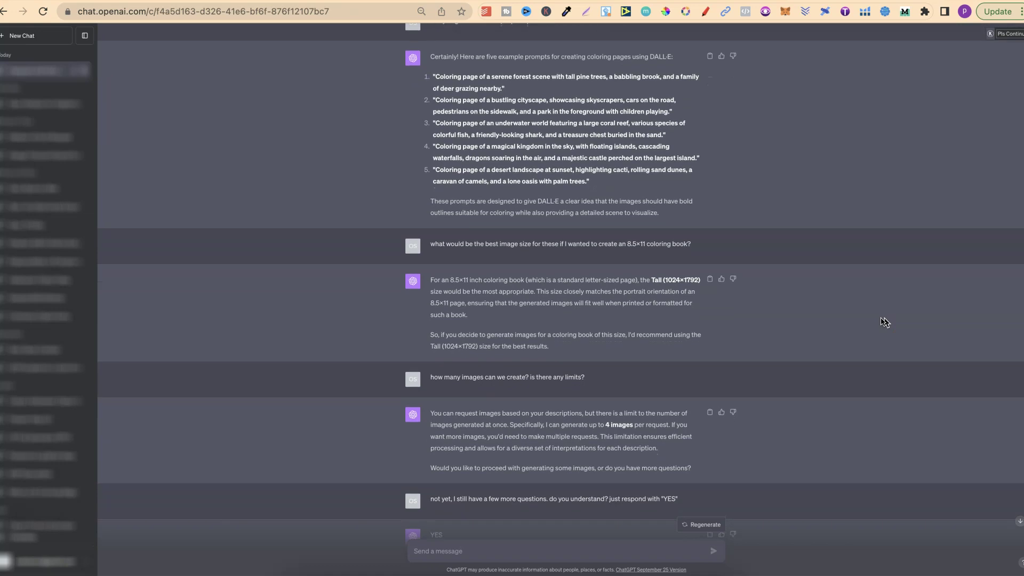
scroll(885, 321, down, 18)
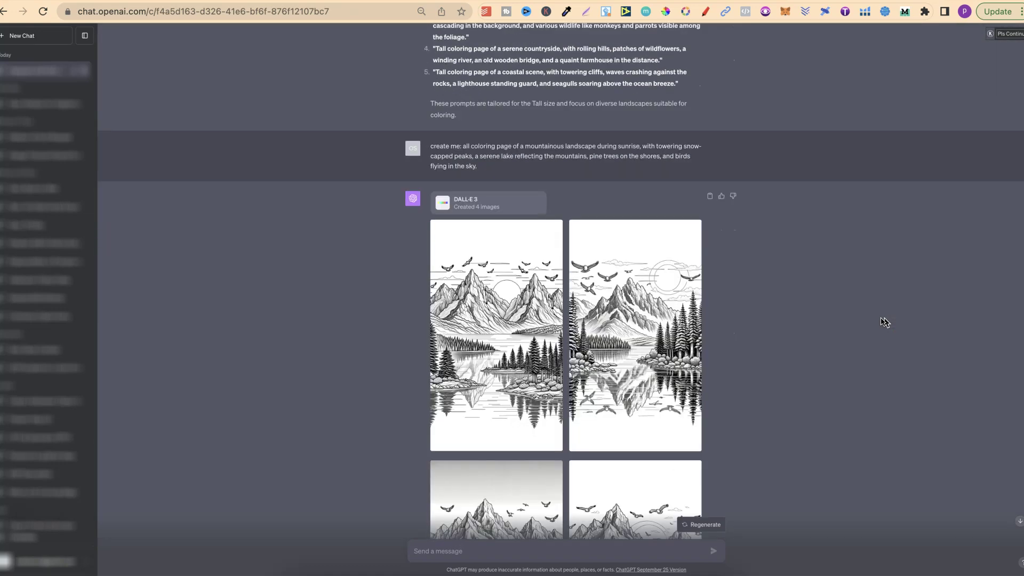
scroll(885, 322, down, 3)
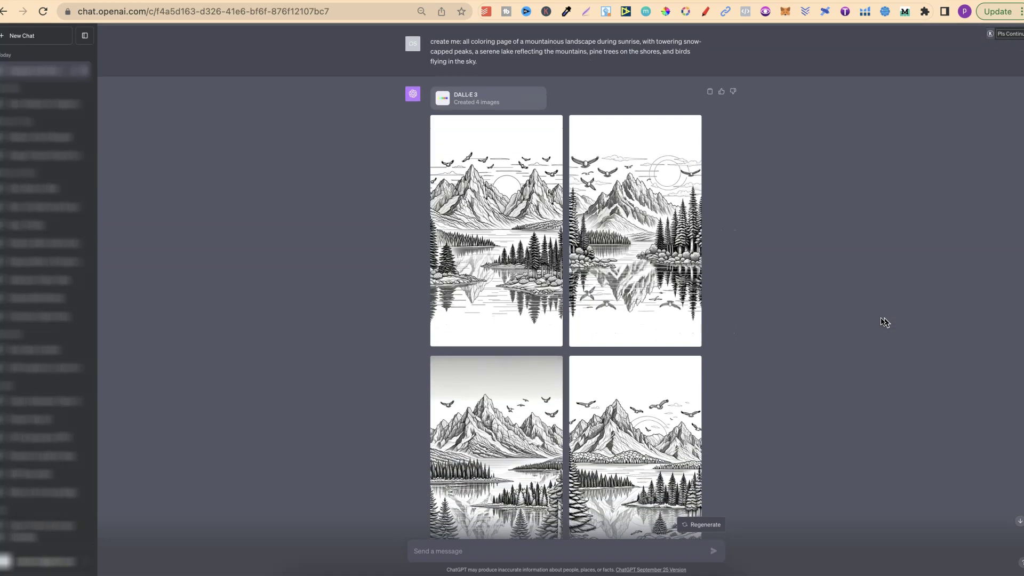
scroll(885, 322, up, 3)
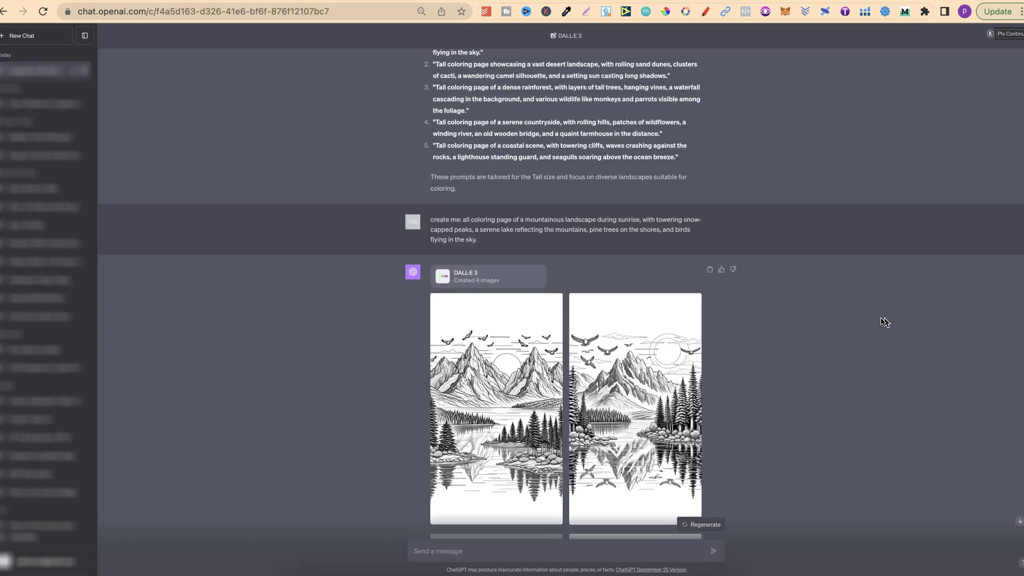
scroll(885, 322, up, 3)
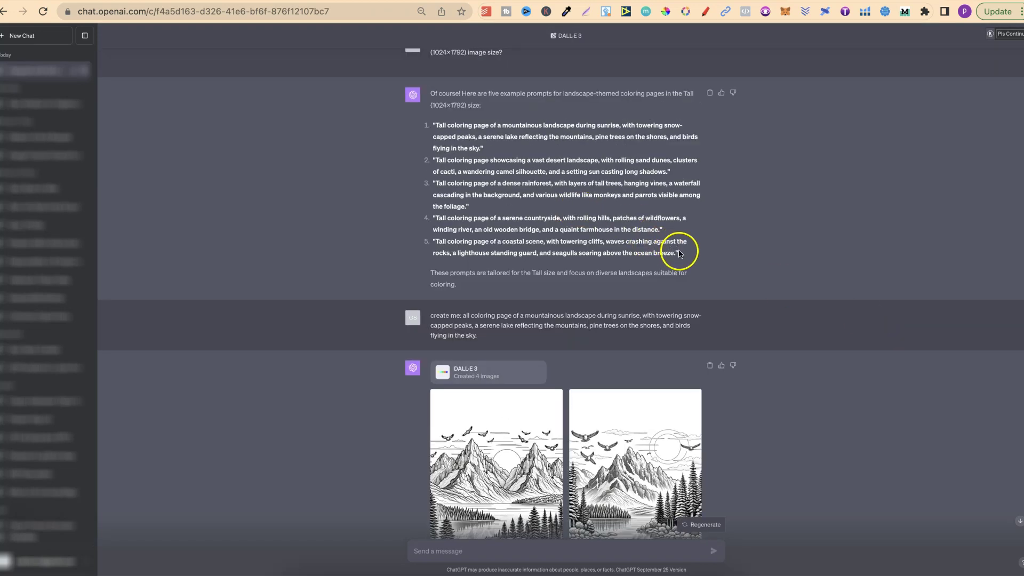
drag(647, 245, 430, 124)
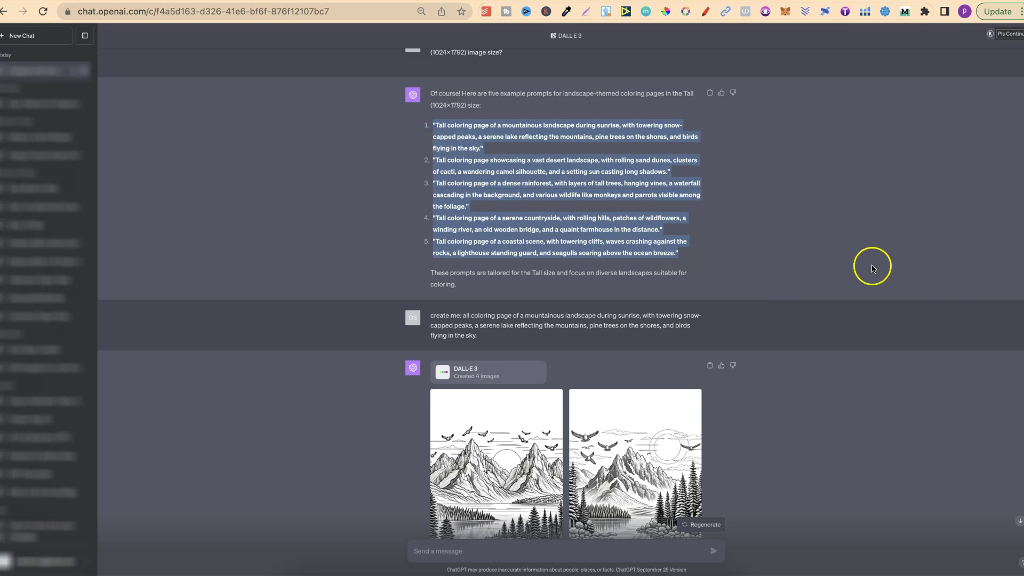
scroll(872, 267, down, 10)
scroll(872, 266, up, 20)
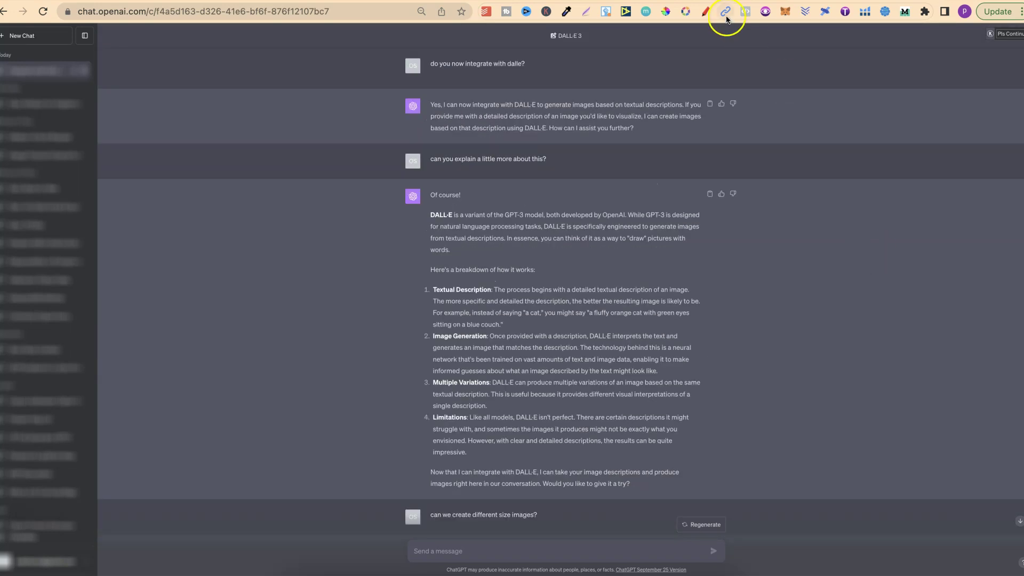
- Open a new chat with Super+Shift+O and show the GPT-4 menu with DALL·E 3 checked
key(super+shift+o)
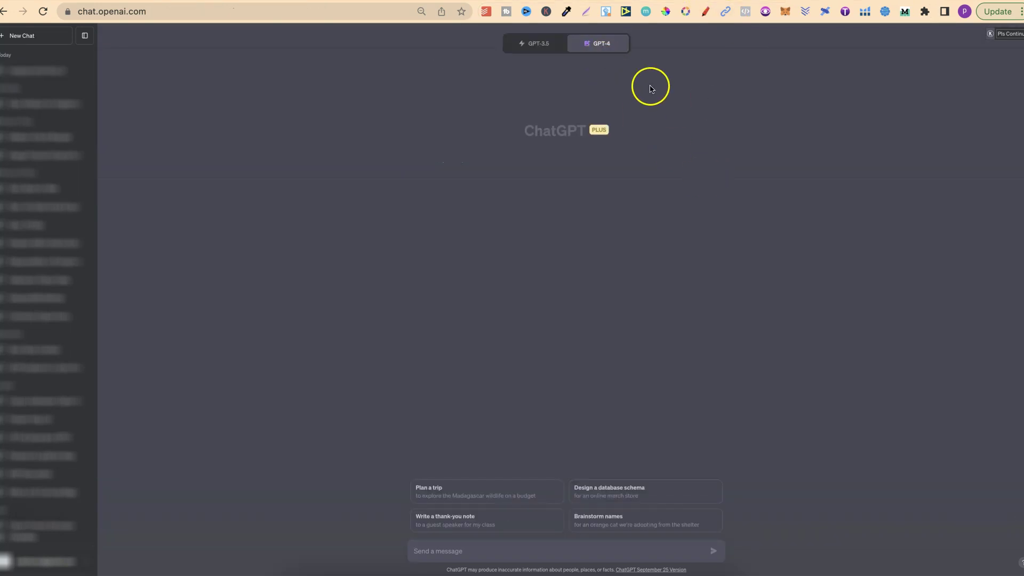
mouse_move(622, 42)
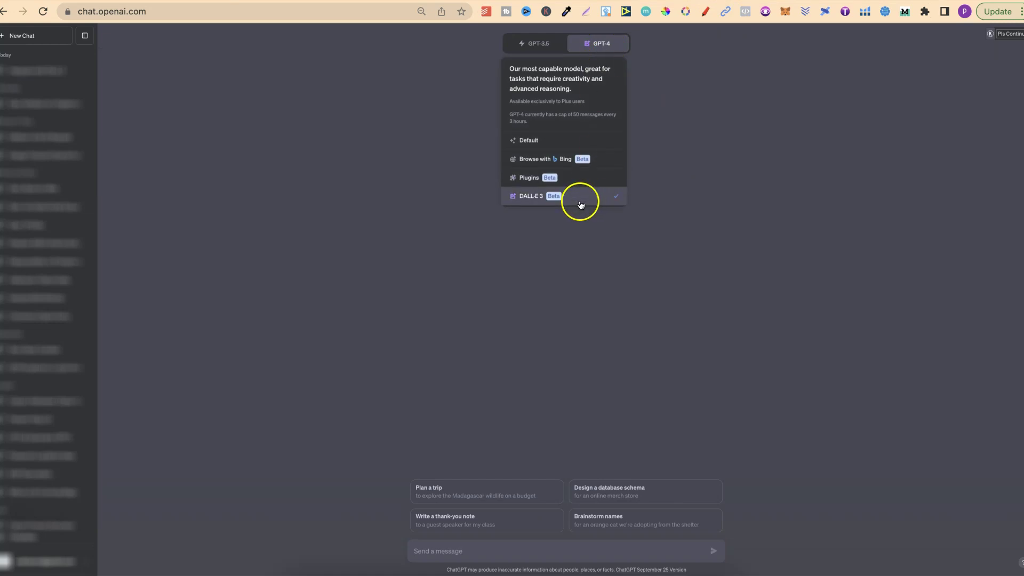